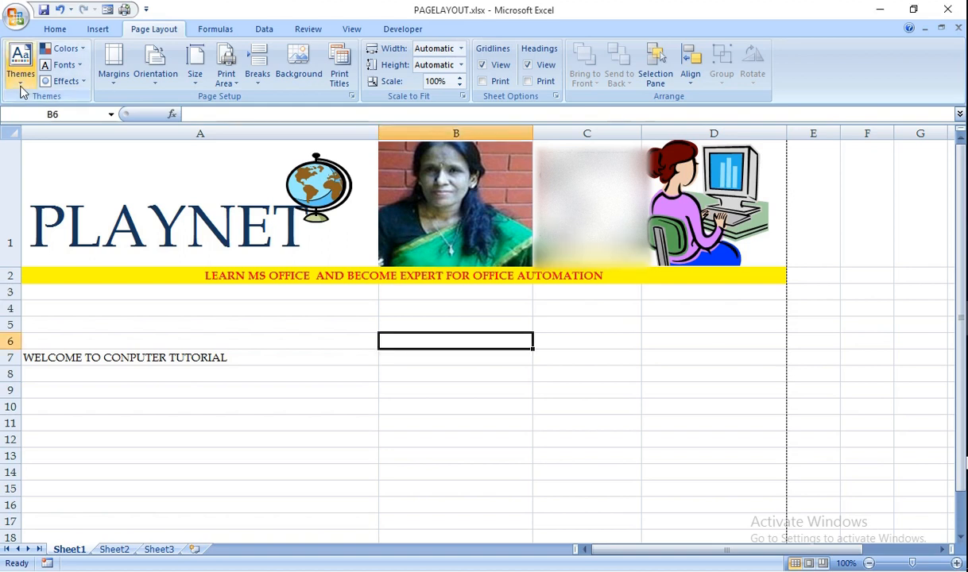
Try the Office theme, then apply the Module theme to the PLAYNET workbook
left_click(22, 84)
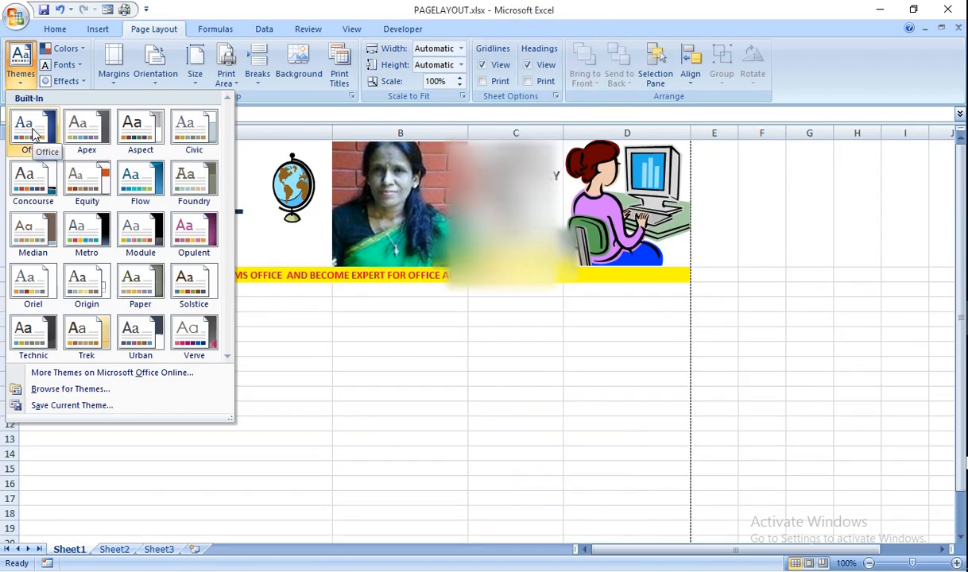
left_click(35, 135)
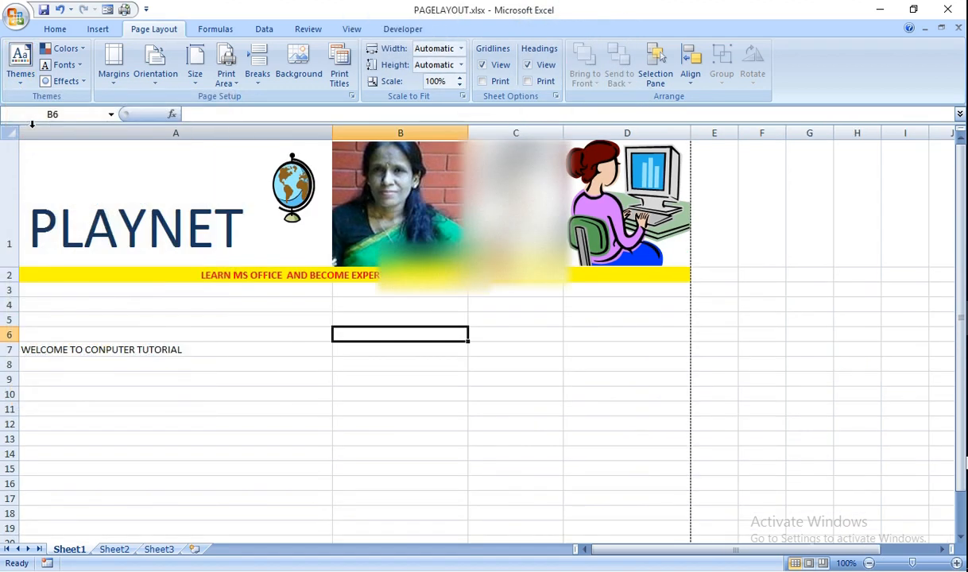
left_click(24, 69)
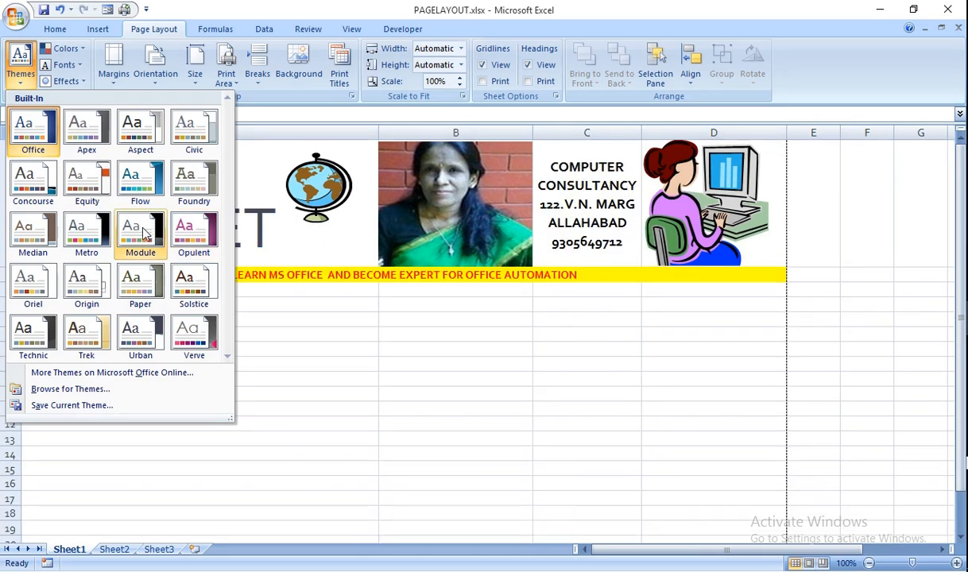
left_click(143, 231)
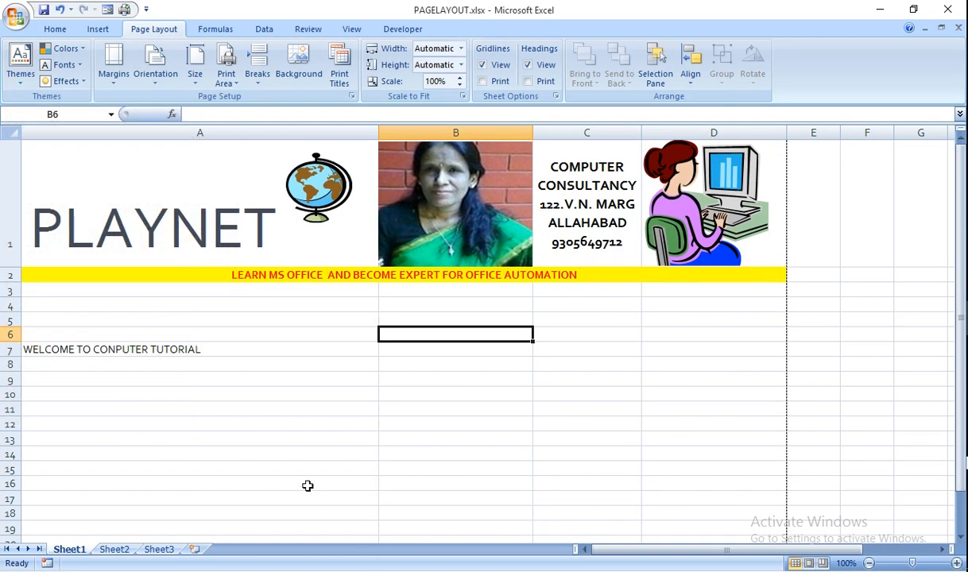
Set Narrow page margins and show the Portrait/Landscape orientation choices
left_click(78, 81)
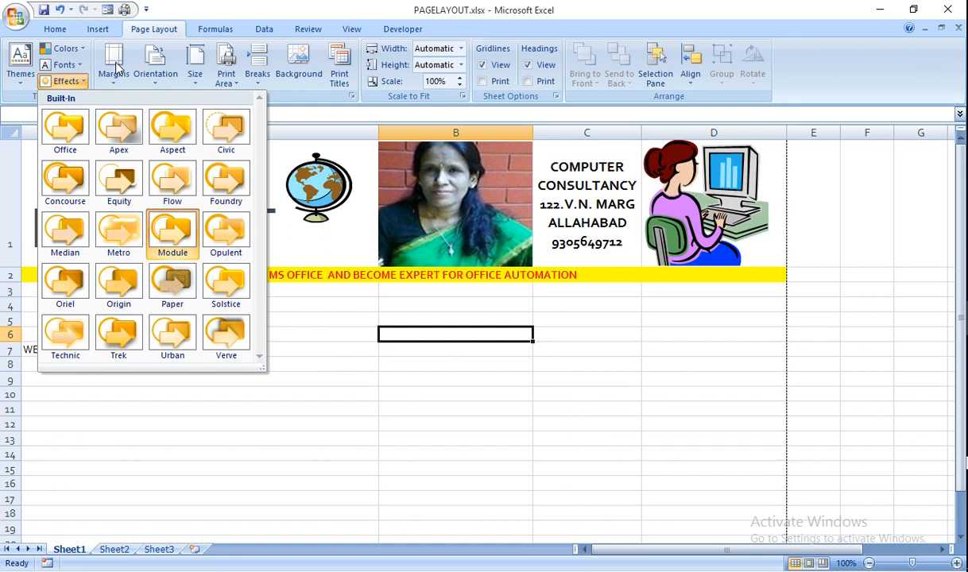
left_click(114, 64)
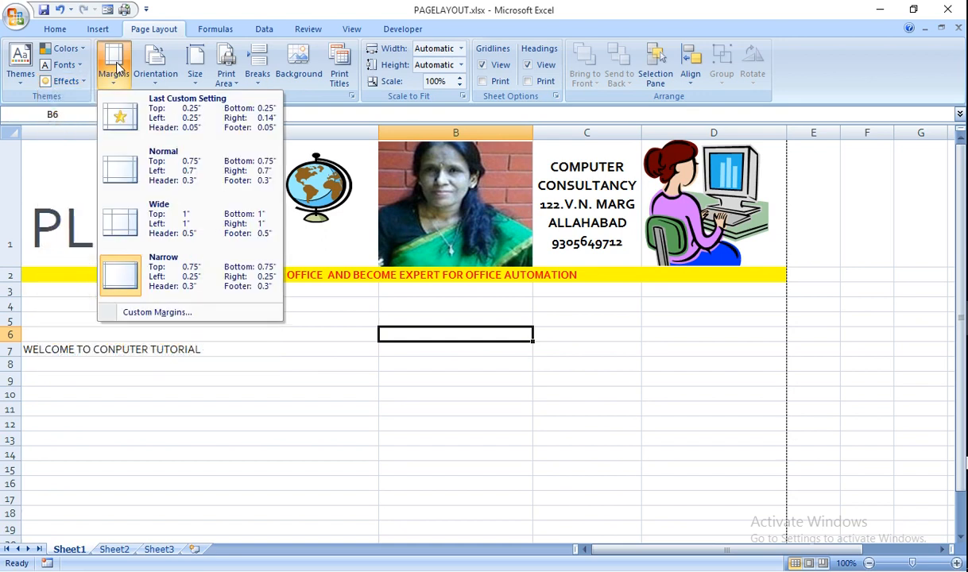
left_click(125, 275)
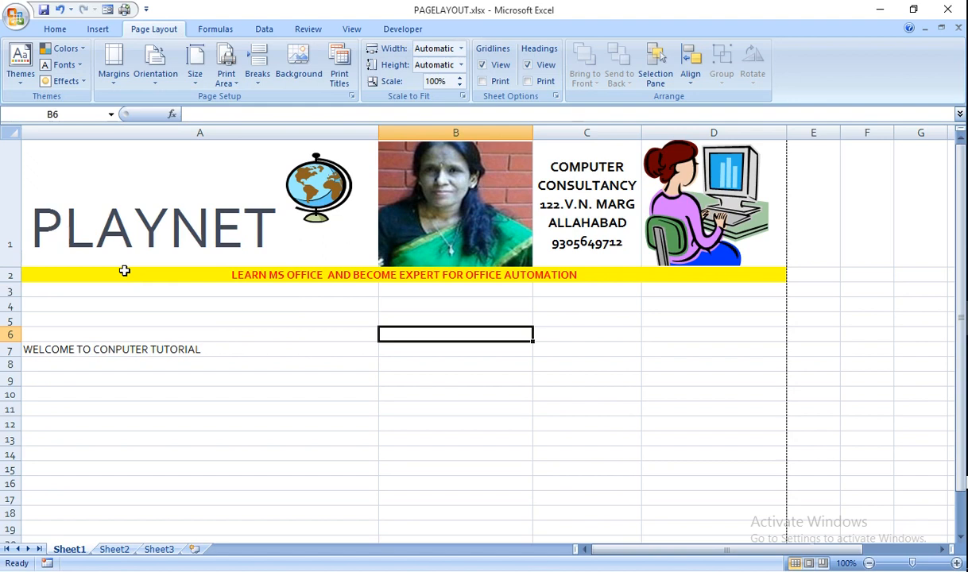
left_click(155, 82)
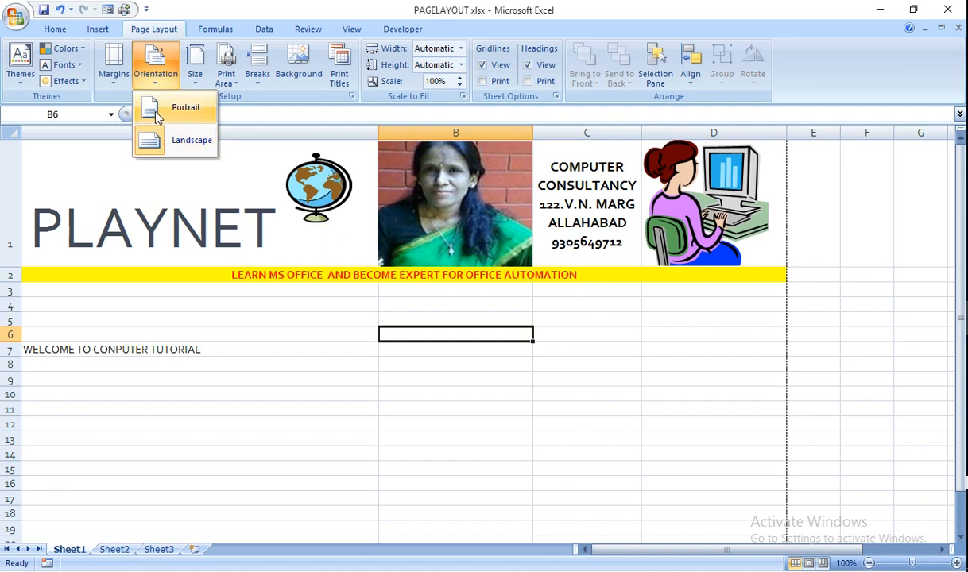
Switch the paper size from Letter to Legal, then back to Letter
left_click(196, 80)
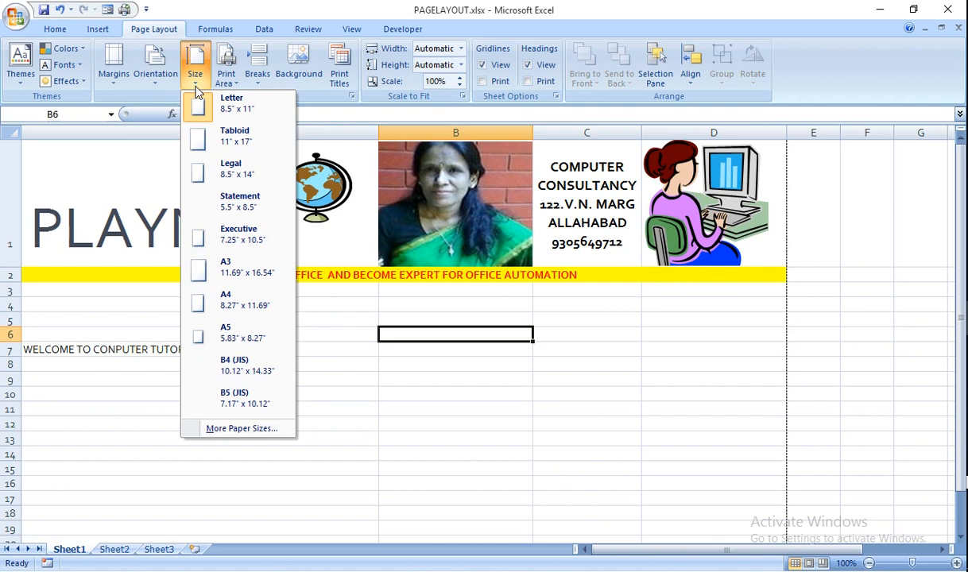
left_click(228, 120)
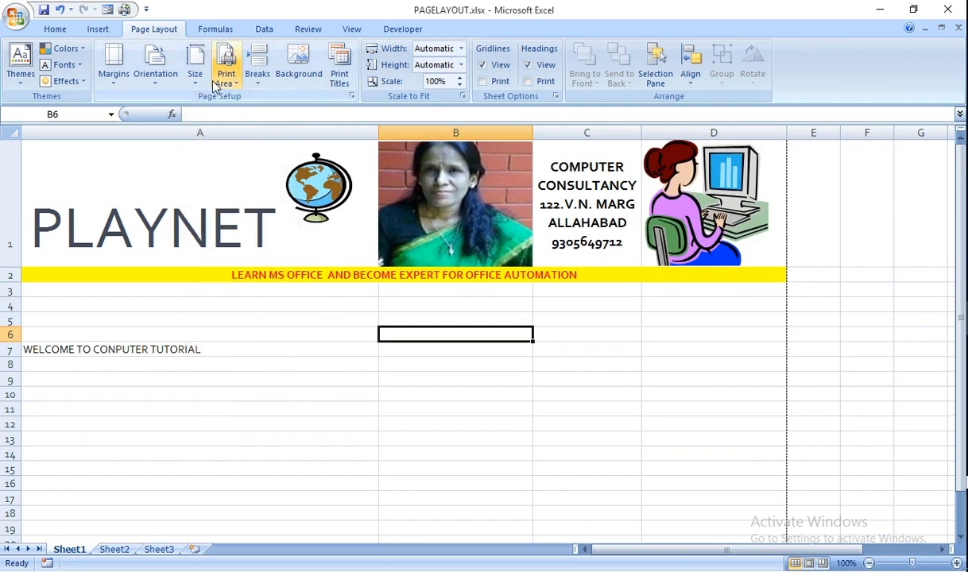
left_click(197, 84)
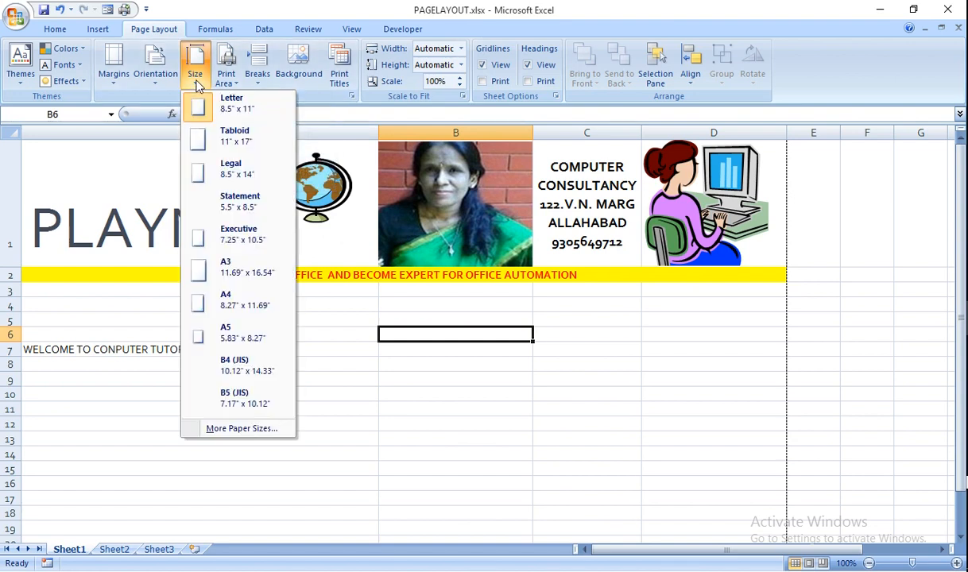
left_click(233, 172)
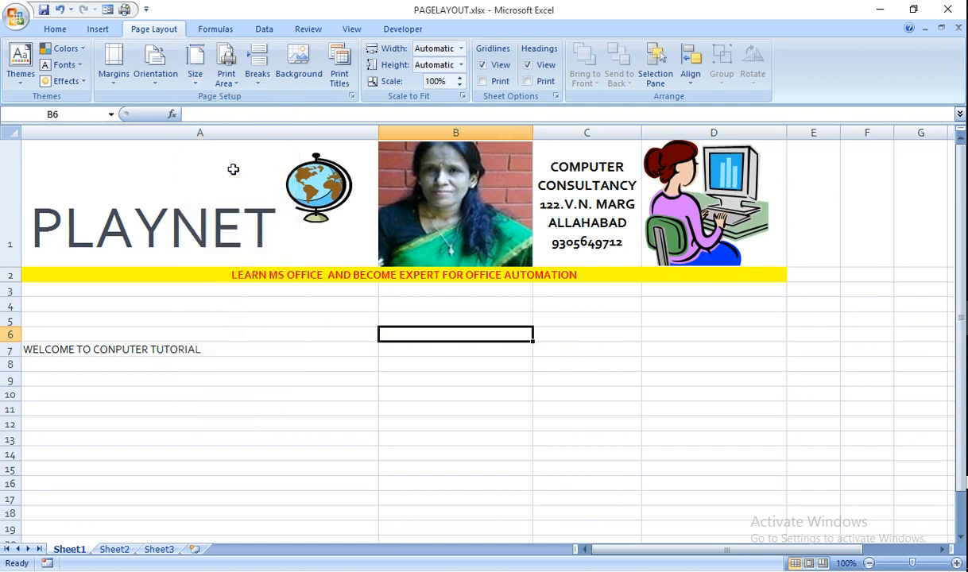
left_click(197, 67)
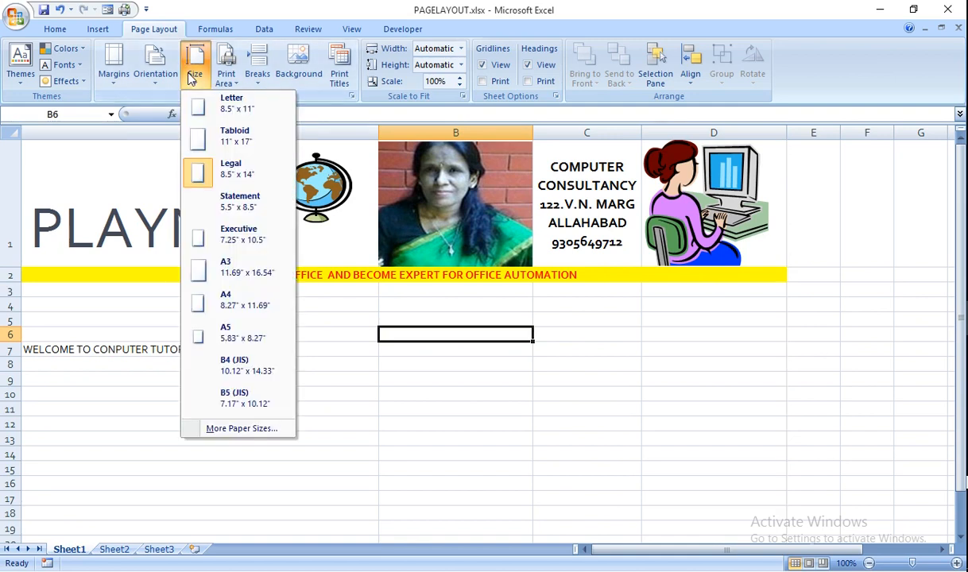
left_click(220, 109)
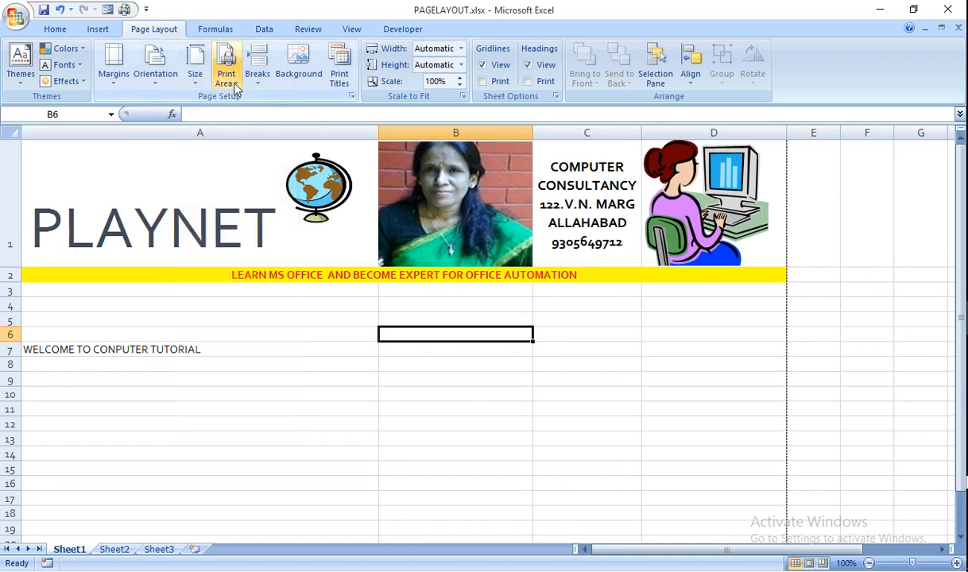
left_click(224, 77)
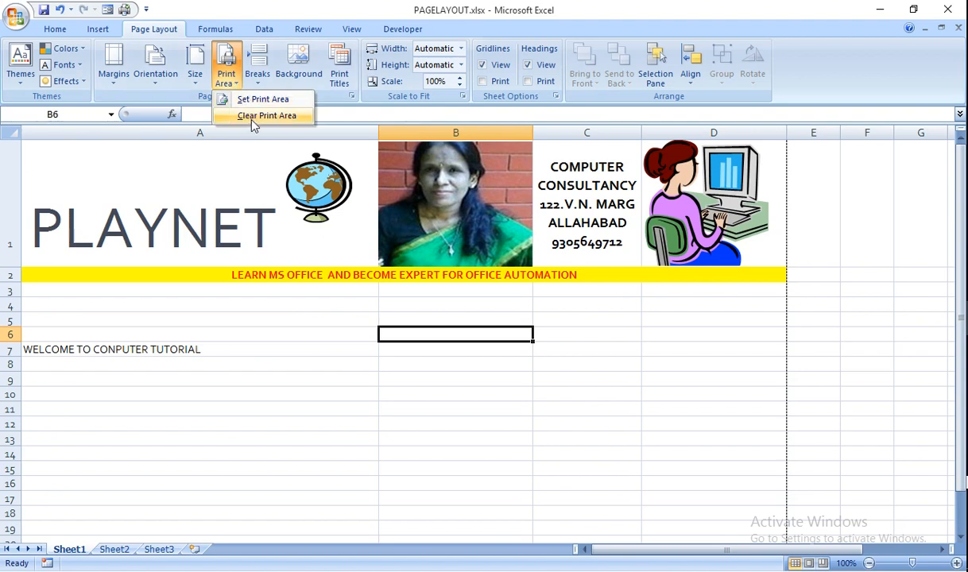
Set B6 as the print area, accepting the single-cell warning, then select A6
left_click(246, 100)
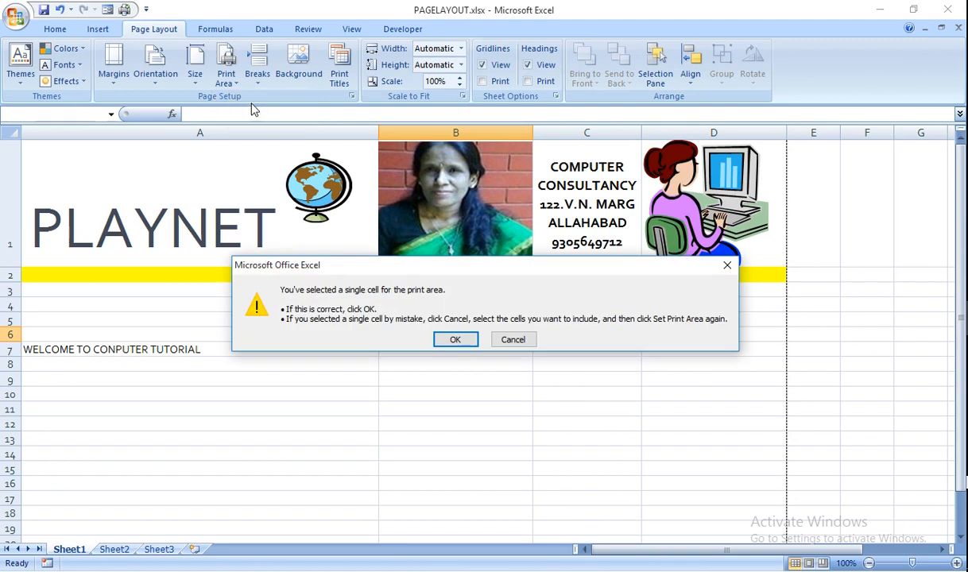
left_click(456, 339)
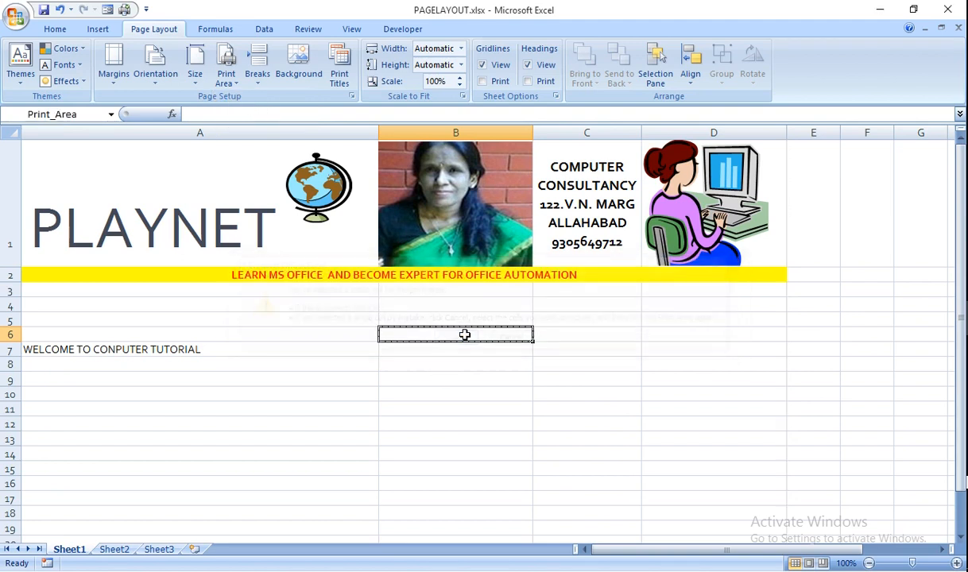
left_click(228, 80)
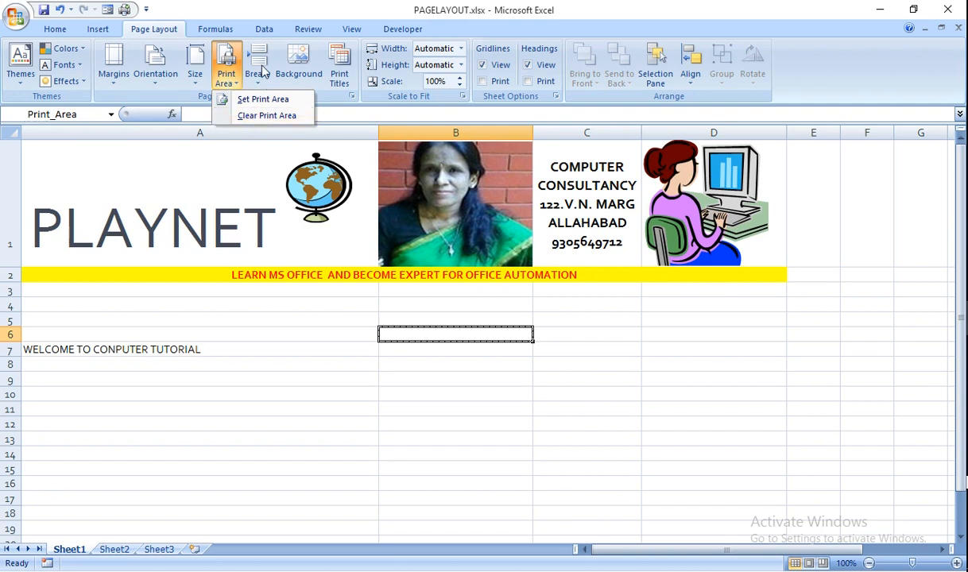
left_click(64, 327)
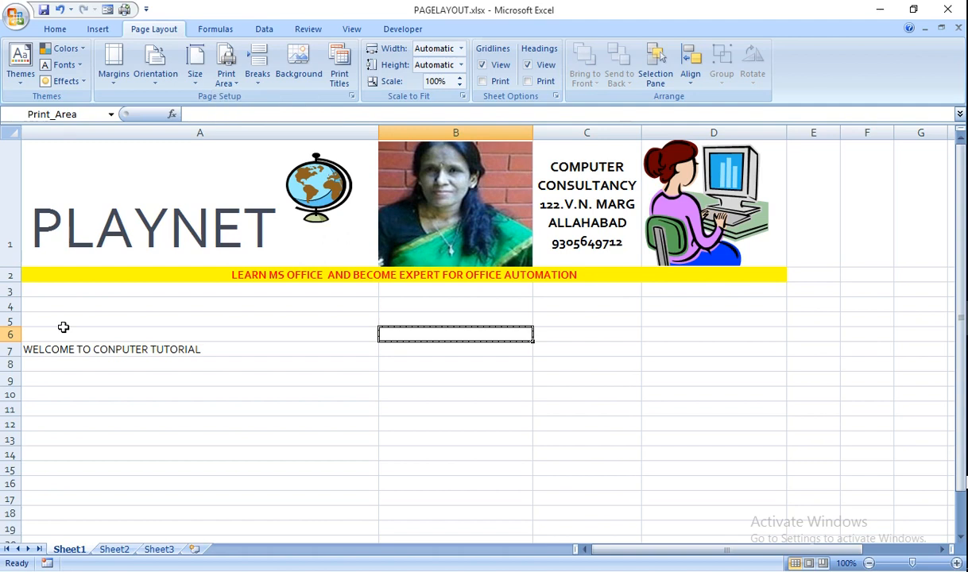
left_click(65, 327)
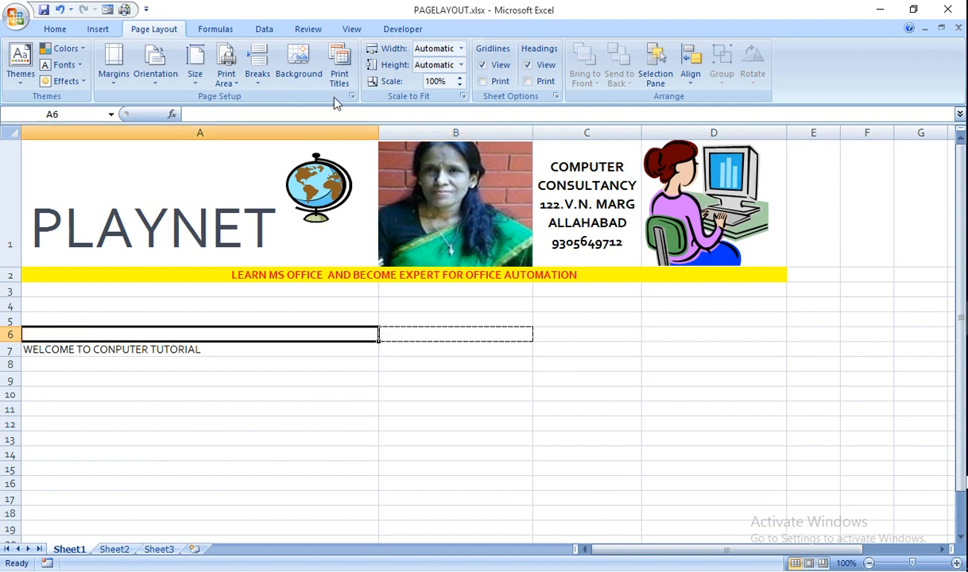
Insert a page break above row 6 and correct CONPUTER to COMPUTER in A7
left_click(256, 75)
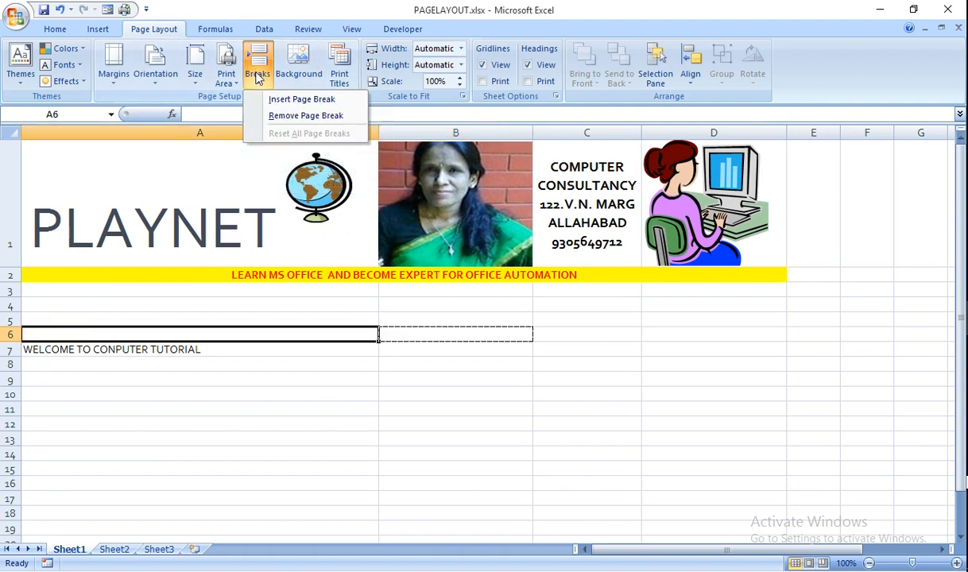
left_click(315, 99)
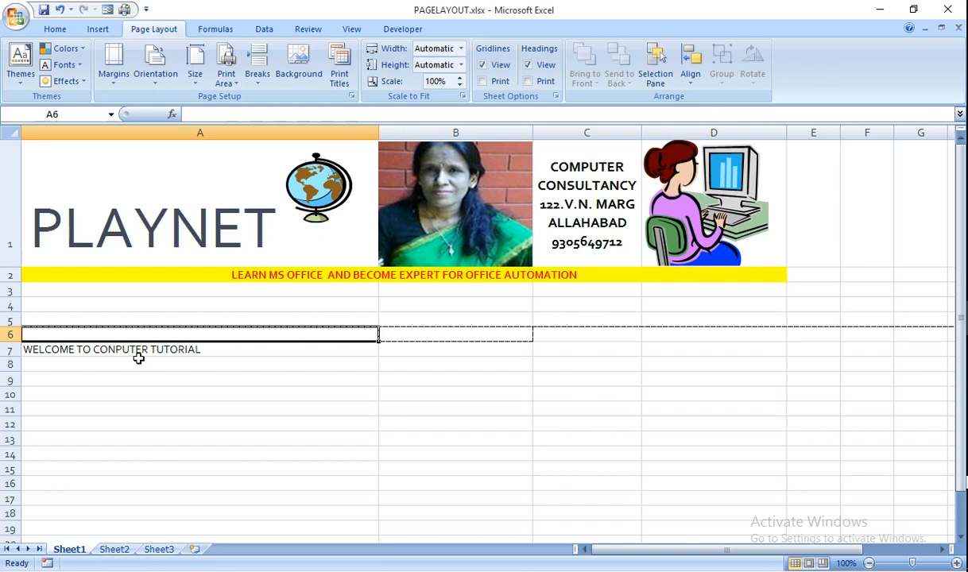
left_click(118, 347)
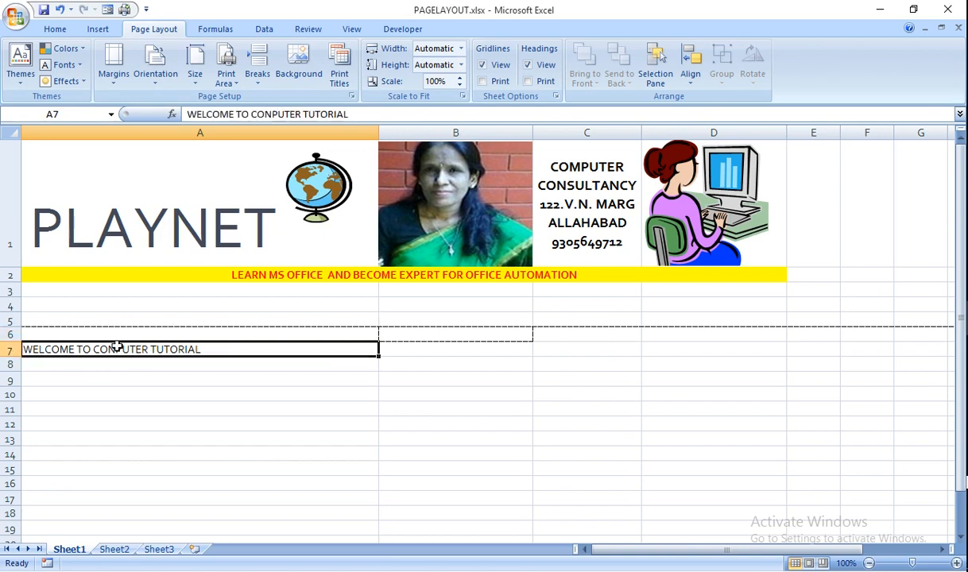
left_click(273, 114)
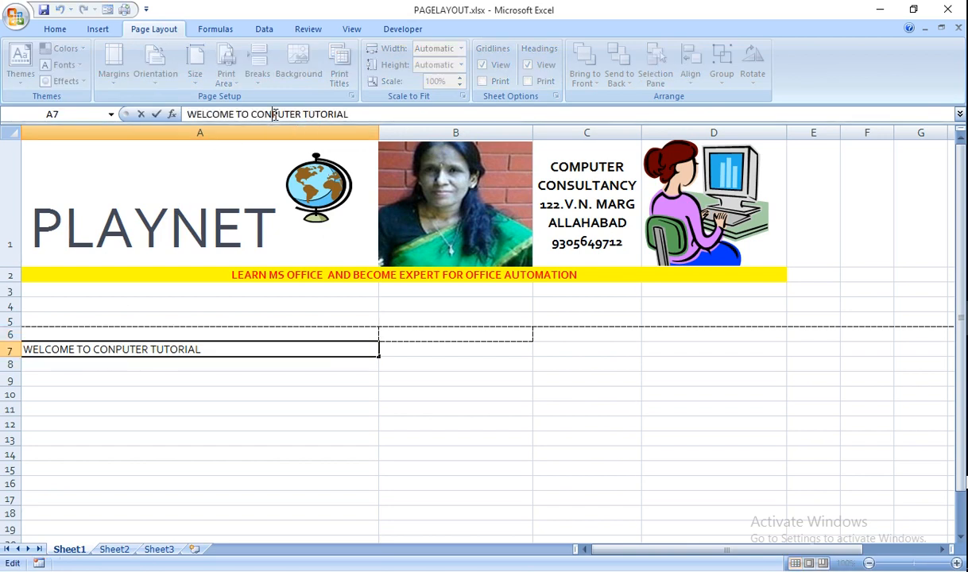
key("BackSpace")
type("M")
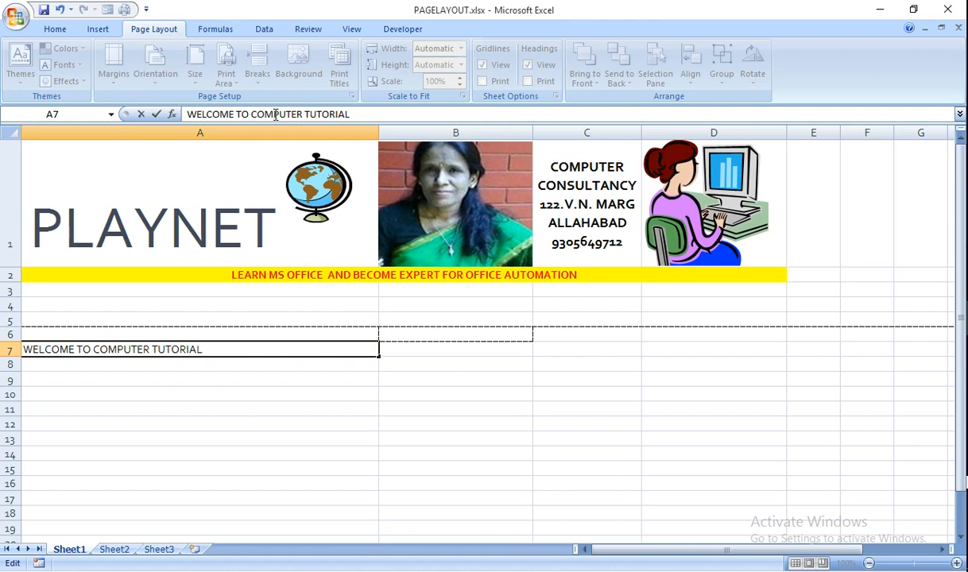
left_click(352, 411)
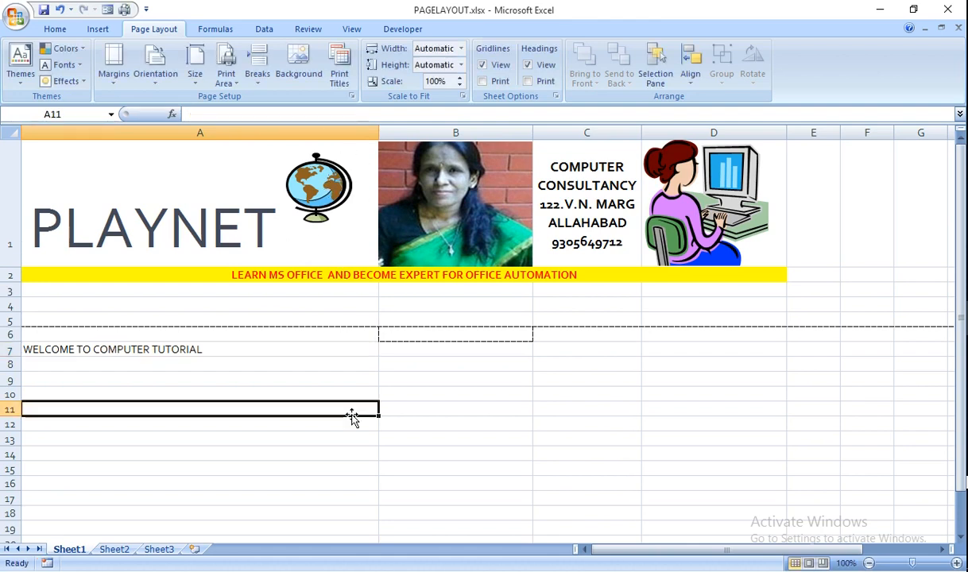
Remove the page break and reset all page breaks on the sheet
left_click(265, 94)
left_click(274, 114)
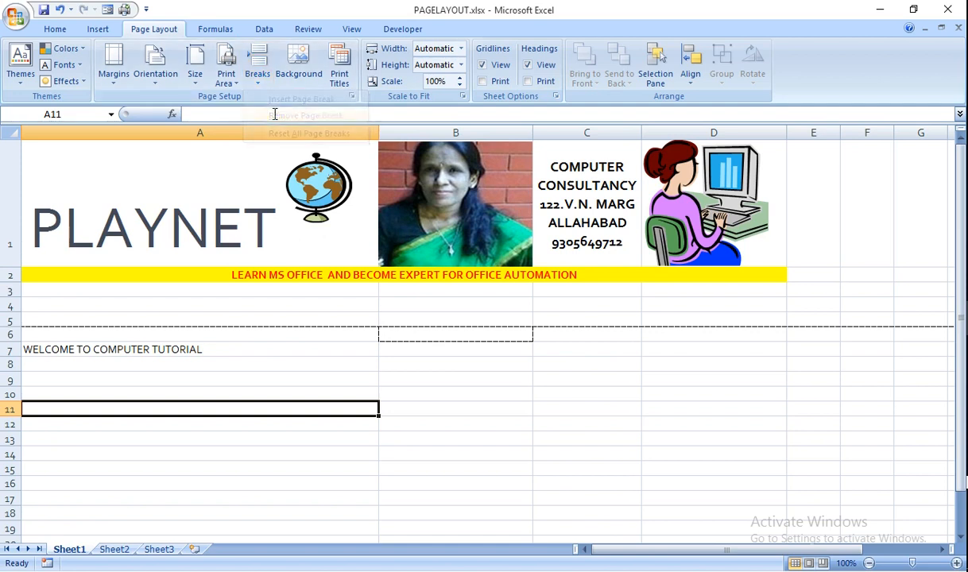
left_click(254, 73)
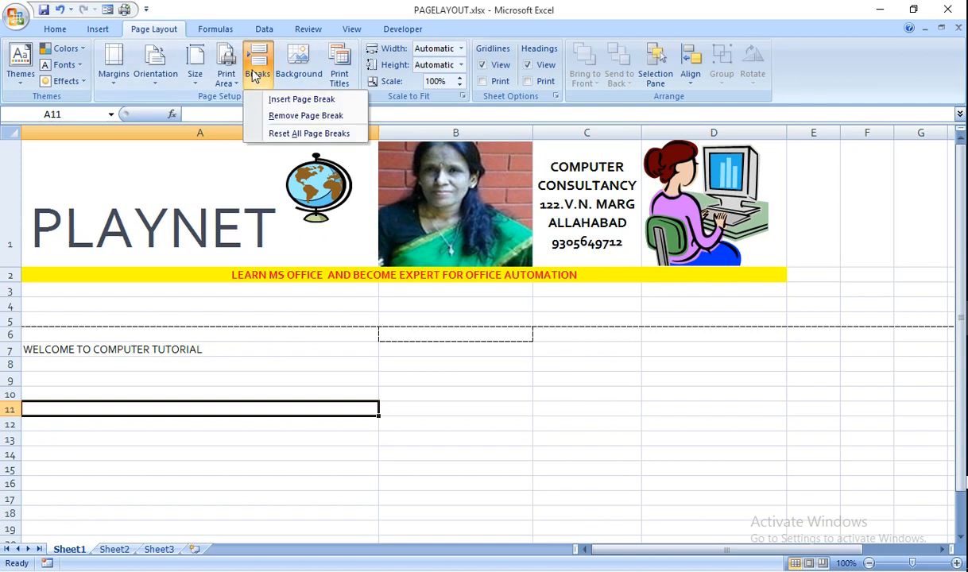
left_click(286, 133)
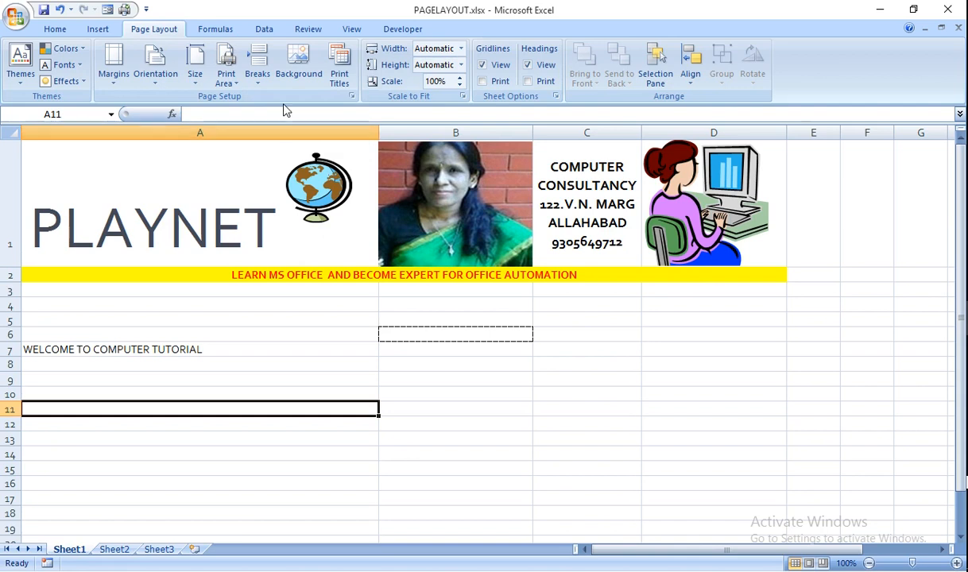
left_click(308, 73)
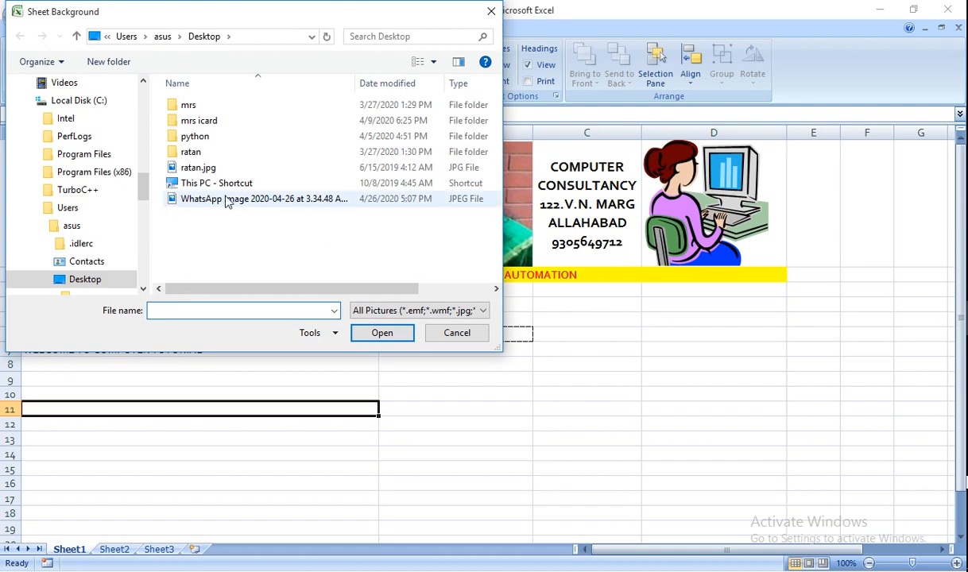
double_click(191, 152)
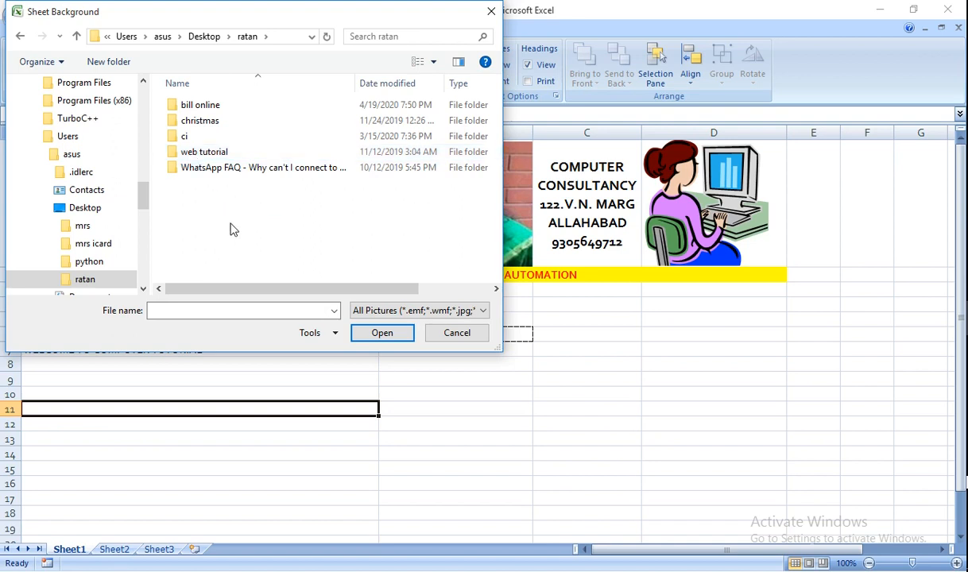
double_click(199, 121)
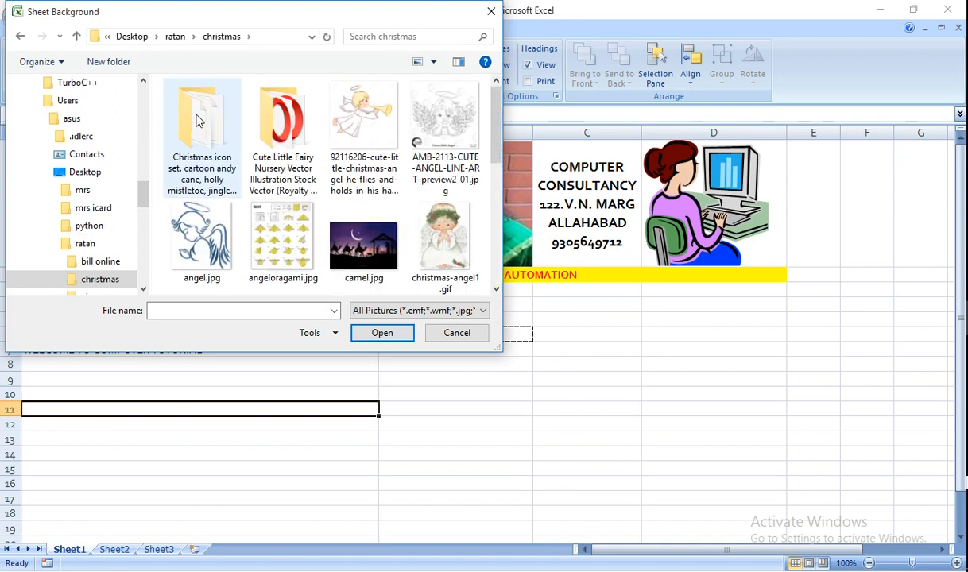
left_click(467, 130)
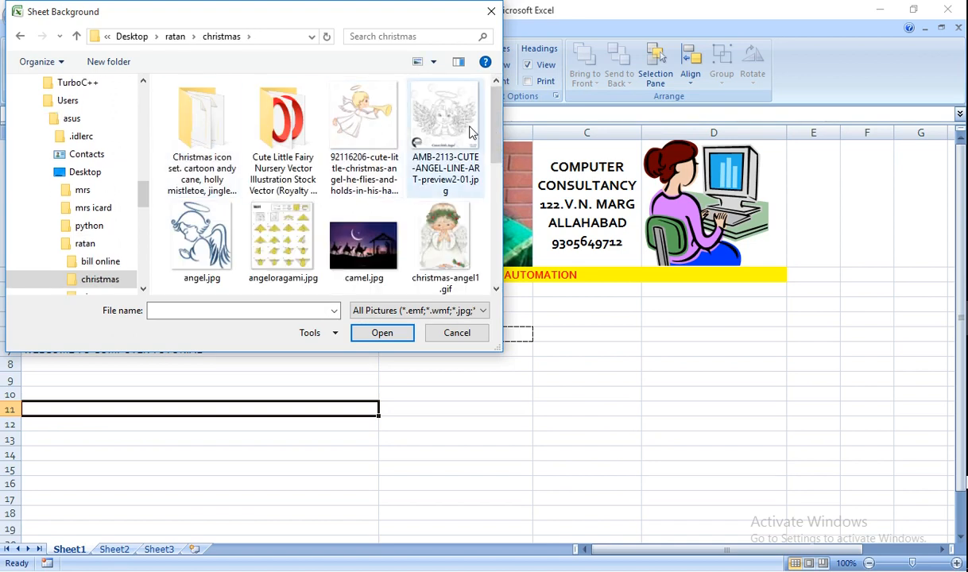
left_click(383, 334)
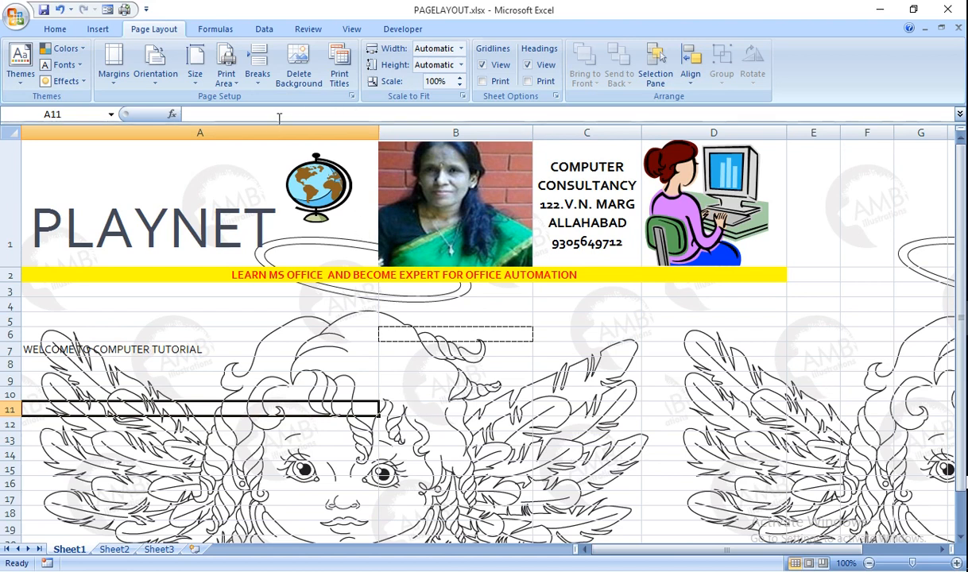
left_click(304, 74)
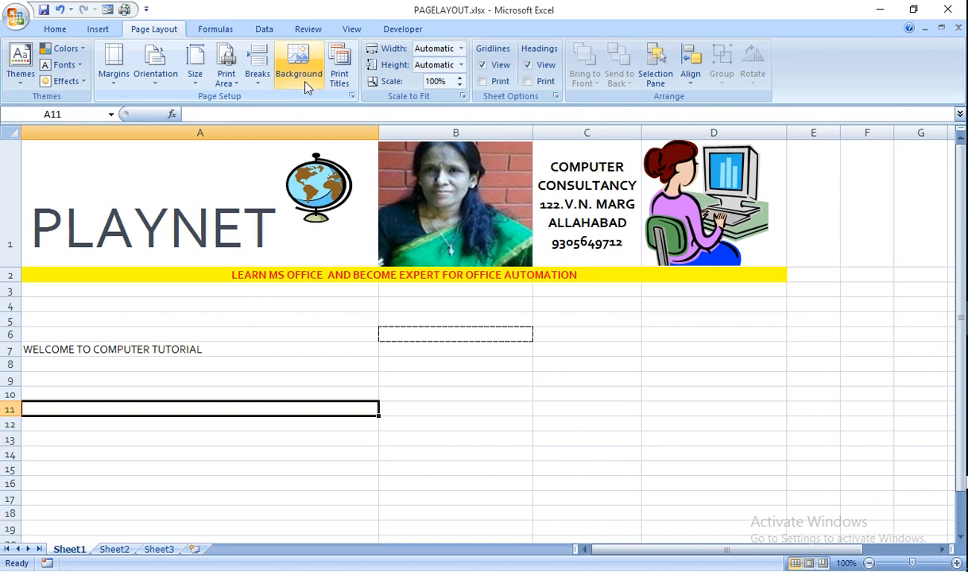
left_click(304, 83)
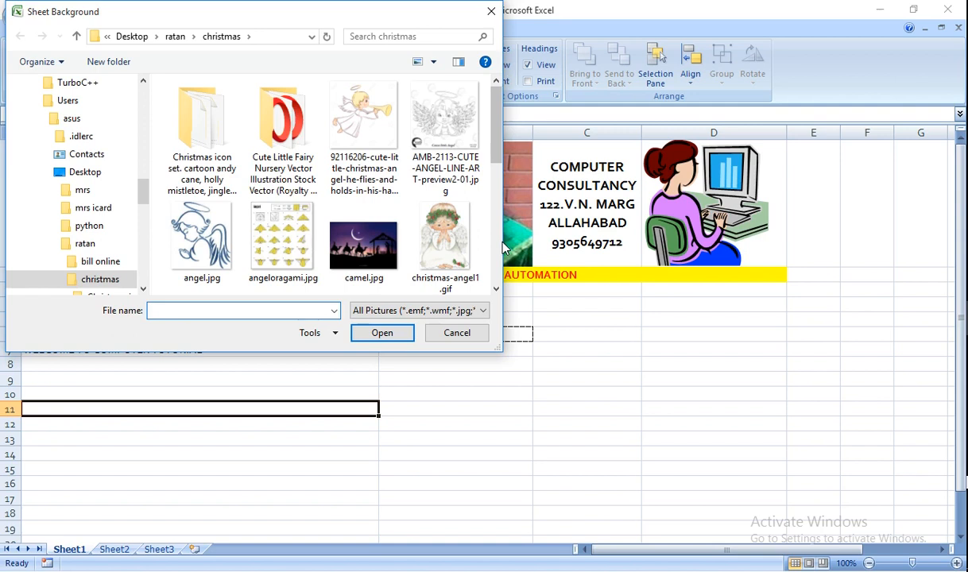
scroll(501, 248, "down", 2)
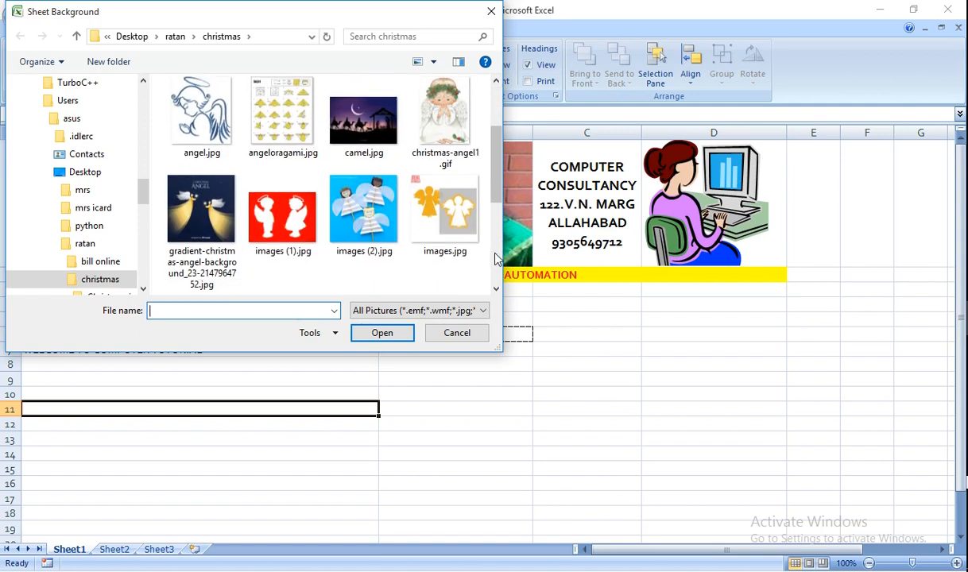
scroll(494, 259, "down", 3)
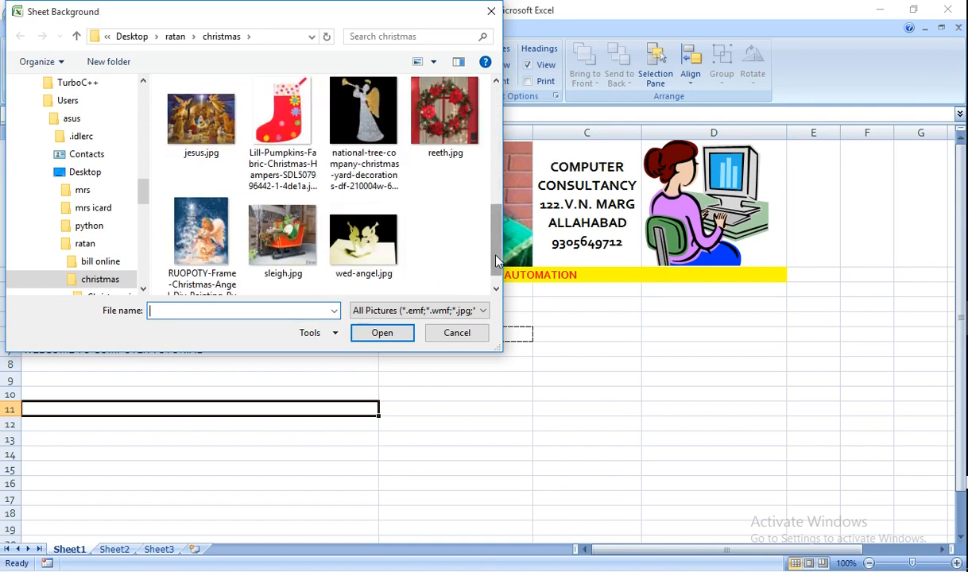
scroll(471, 252, "up", 5)
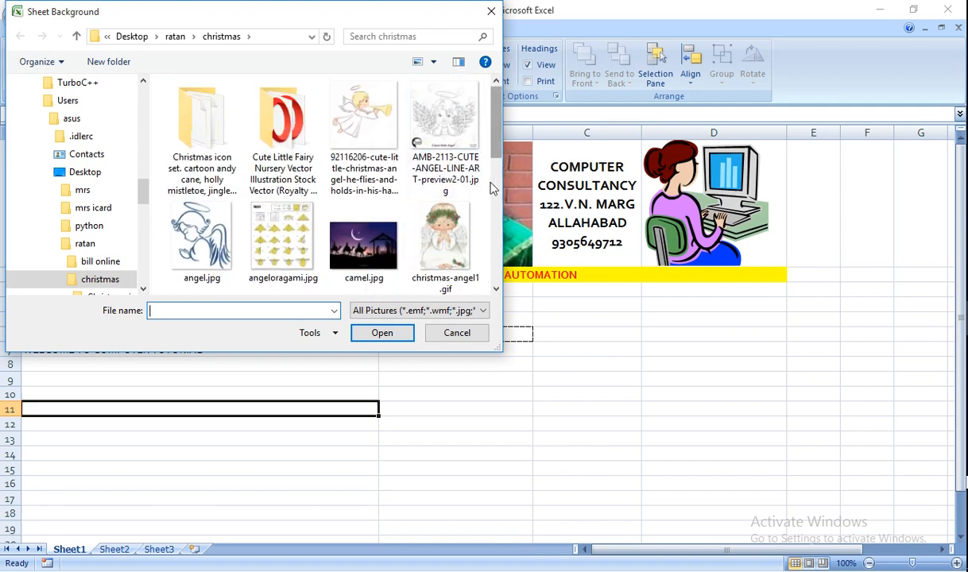
left_click(458, 332)
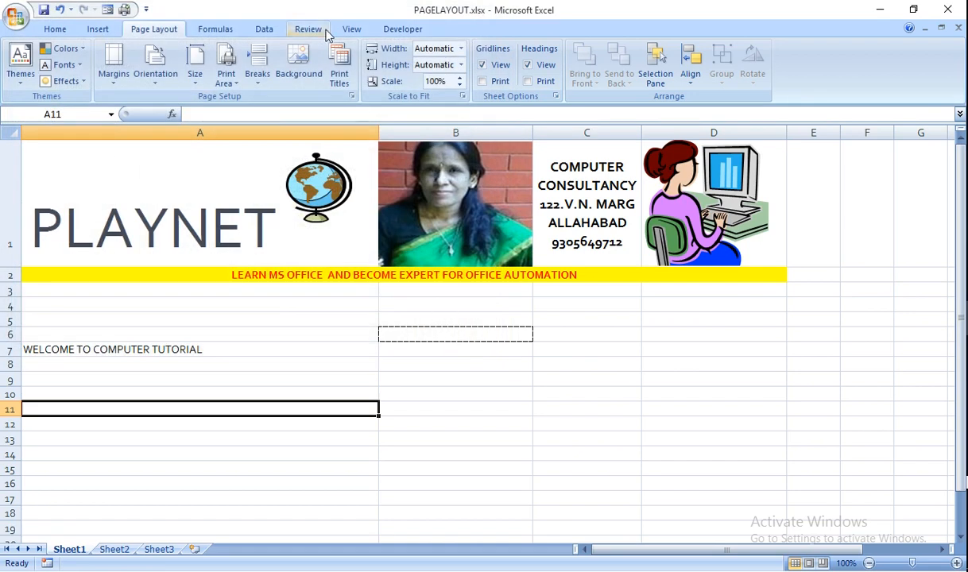
left_click(460, 78)
left_click(459, 78)
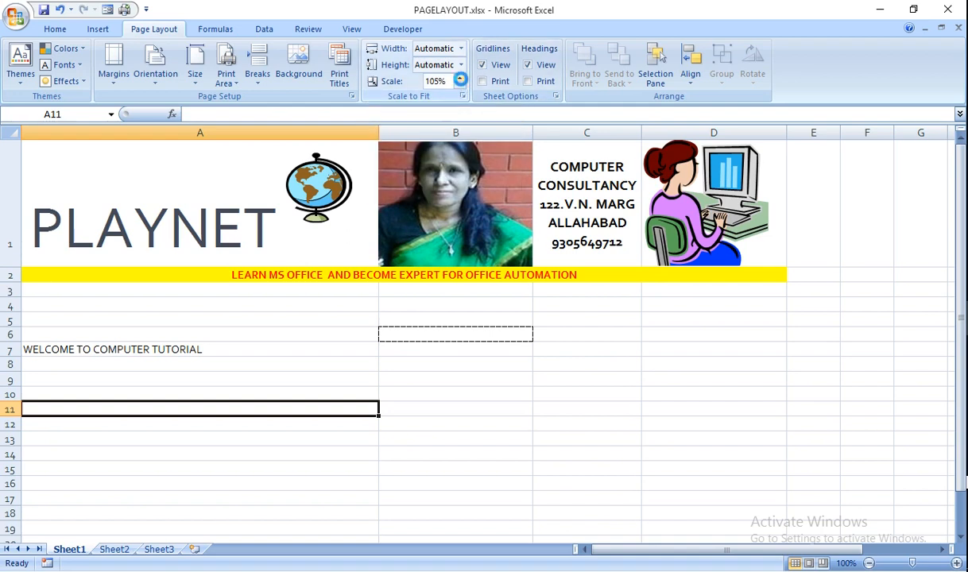
left_click(459, 78)
left_click(459, 85)
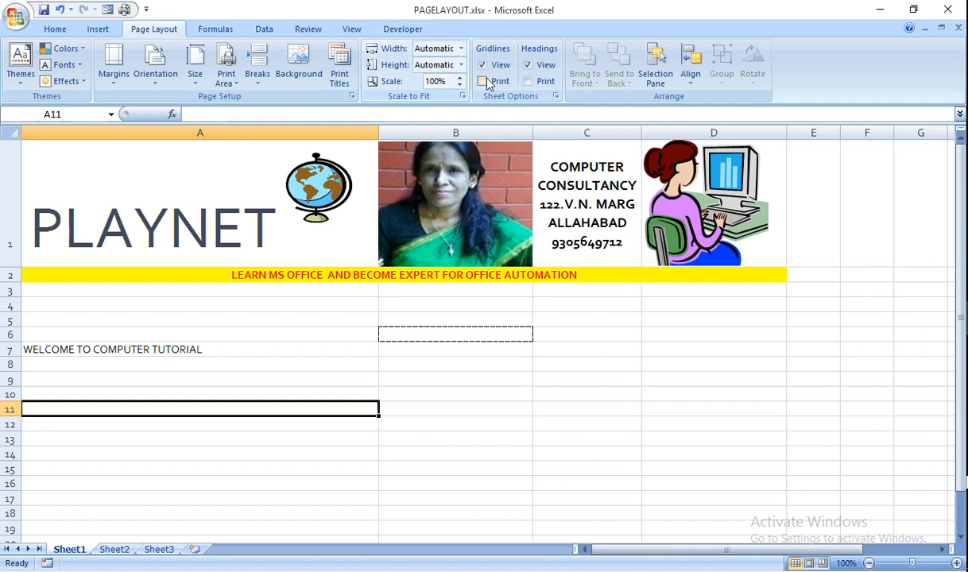
left_click(483, 65)
left_click(482, 65)
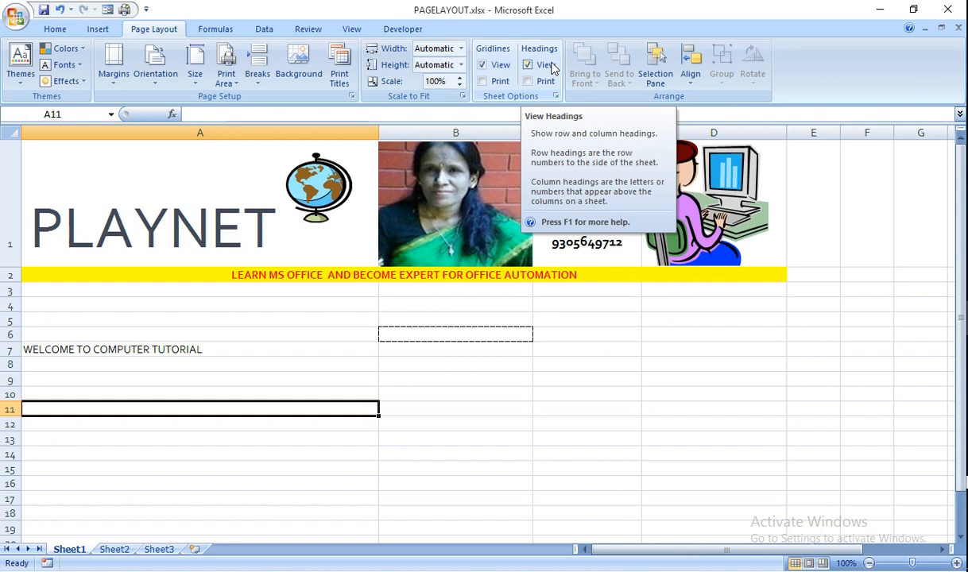
left_click(528, 66)
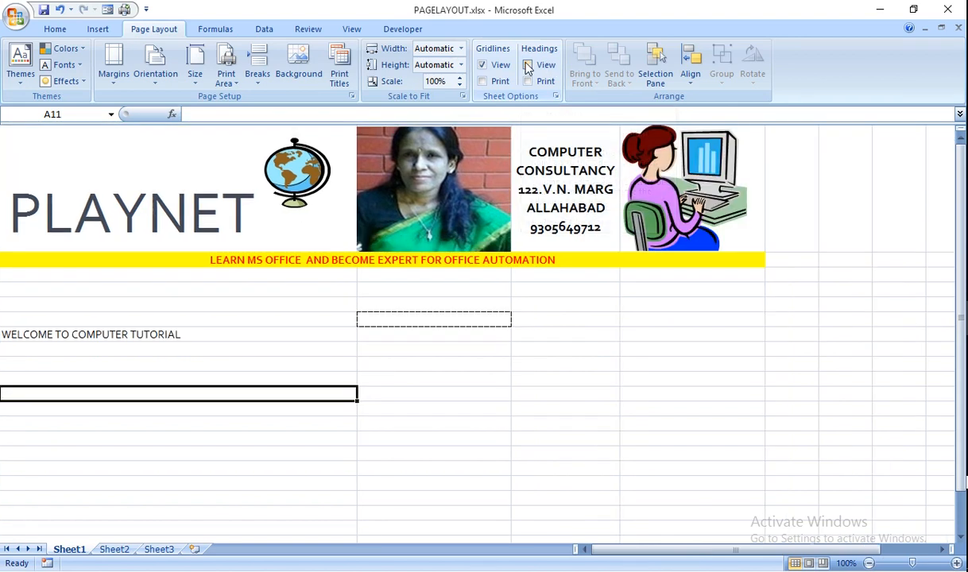
left_click(527, 65)
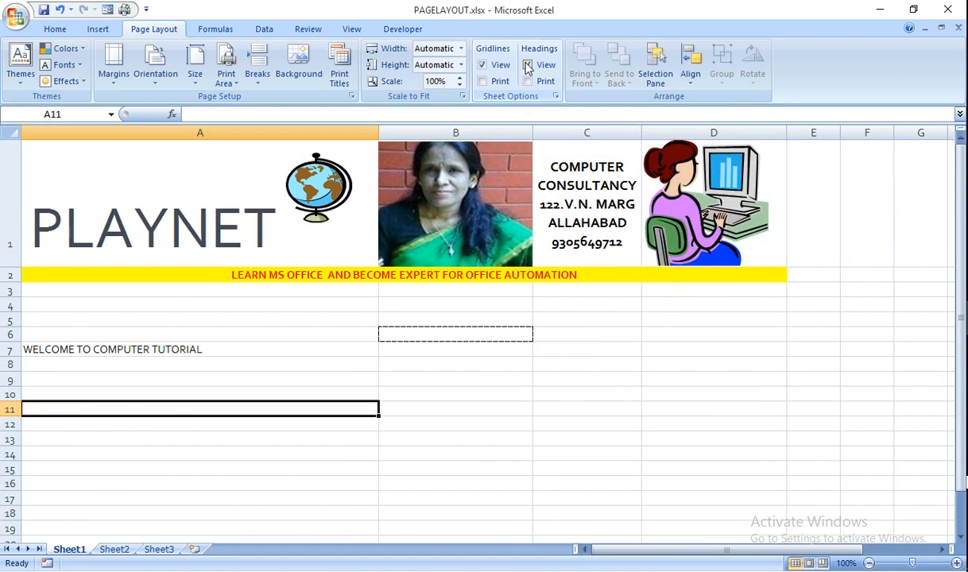
left_click(528, 65)
left_click(528, 65)
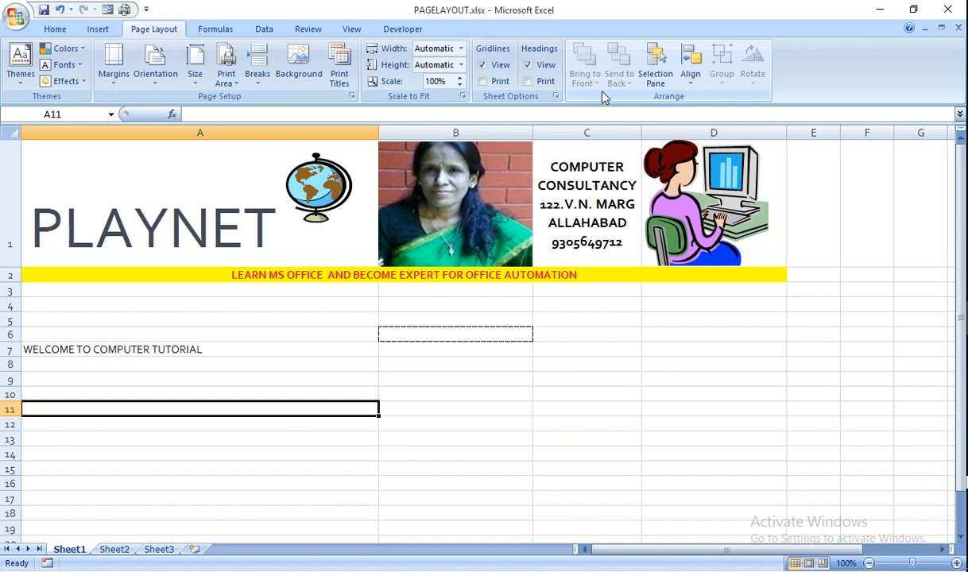
Turn on Snap to Grid and stretch the computer-user clip art to column D's edge
left_click(660, 78)
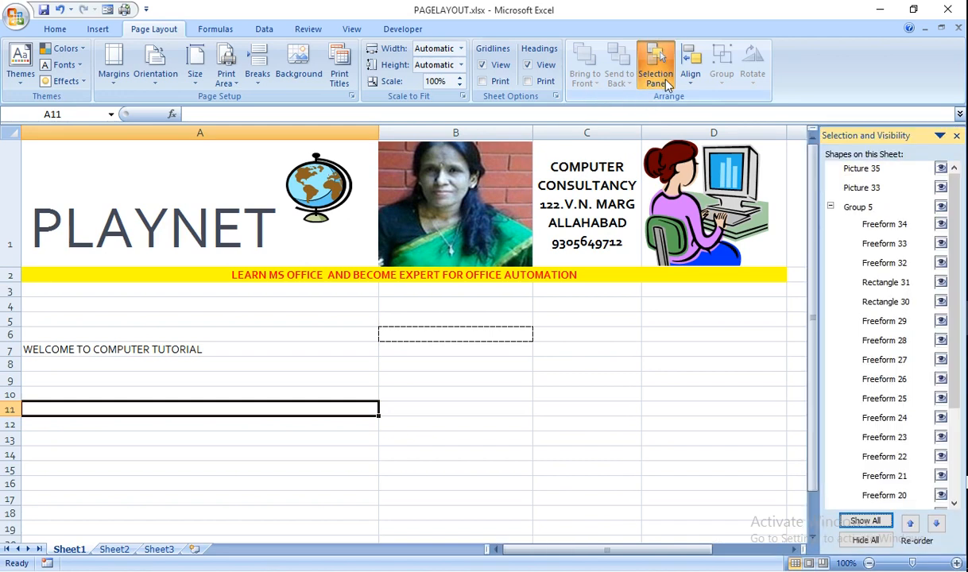
left_click(729, 232)
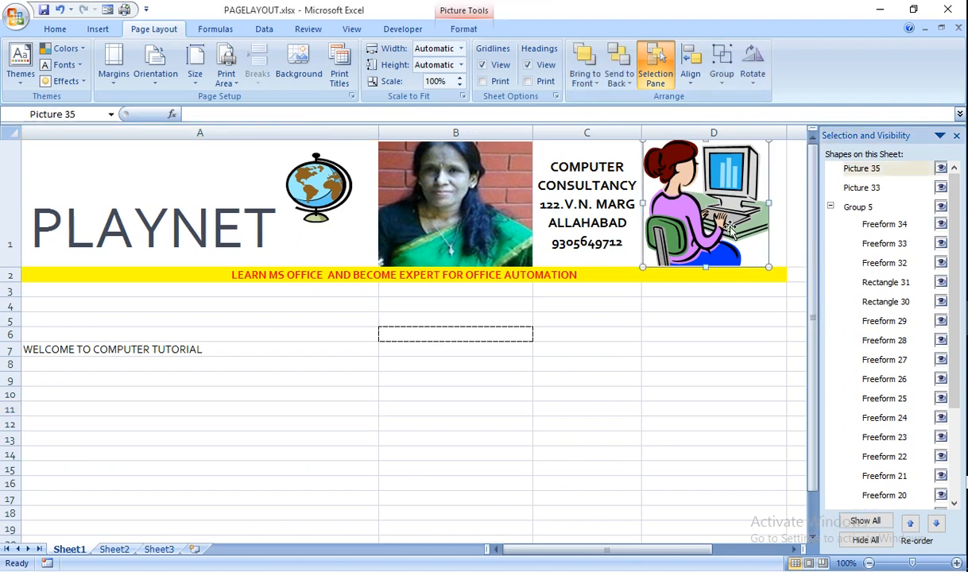
left_click(692, 86)
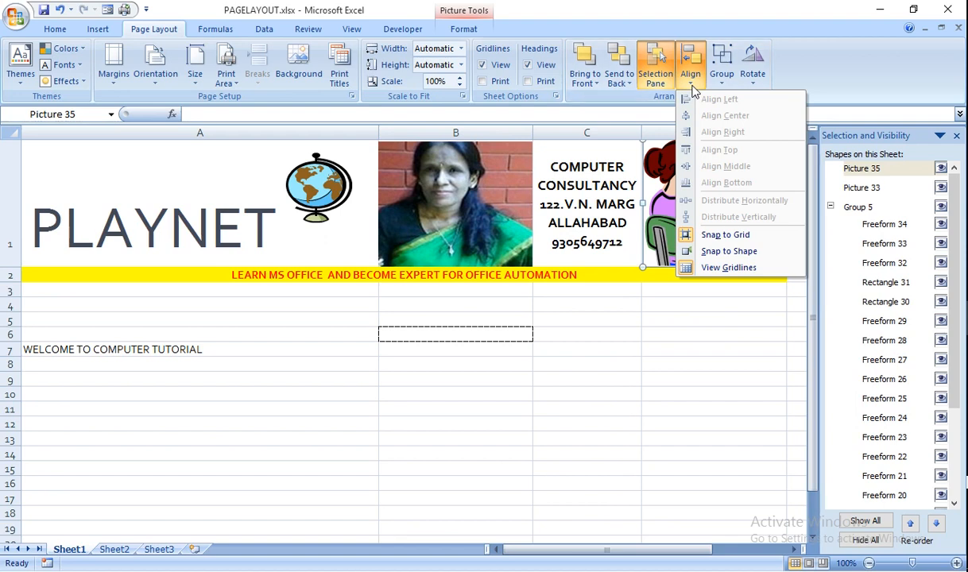
left_click(719, 235)
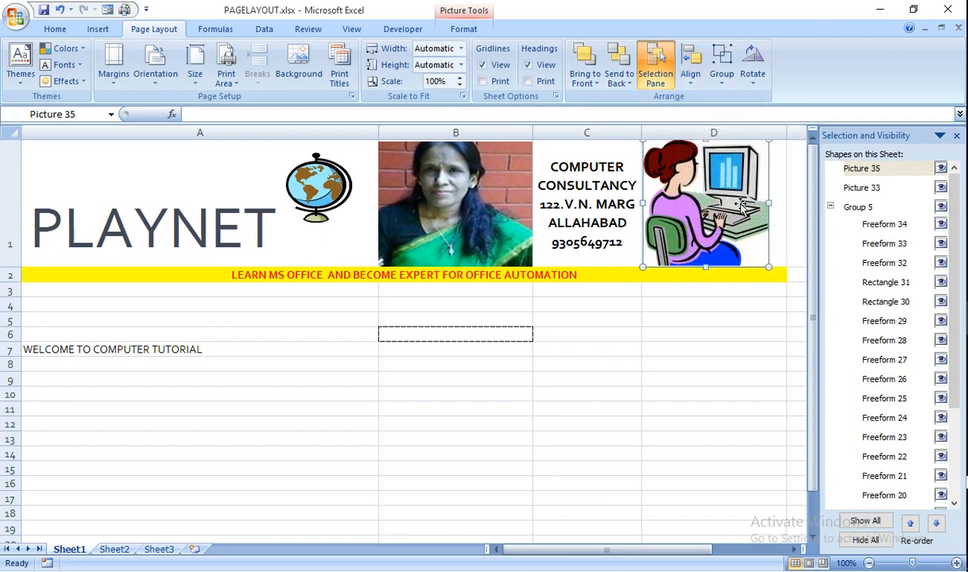
left_click_drag(772, 206, 788, 204)
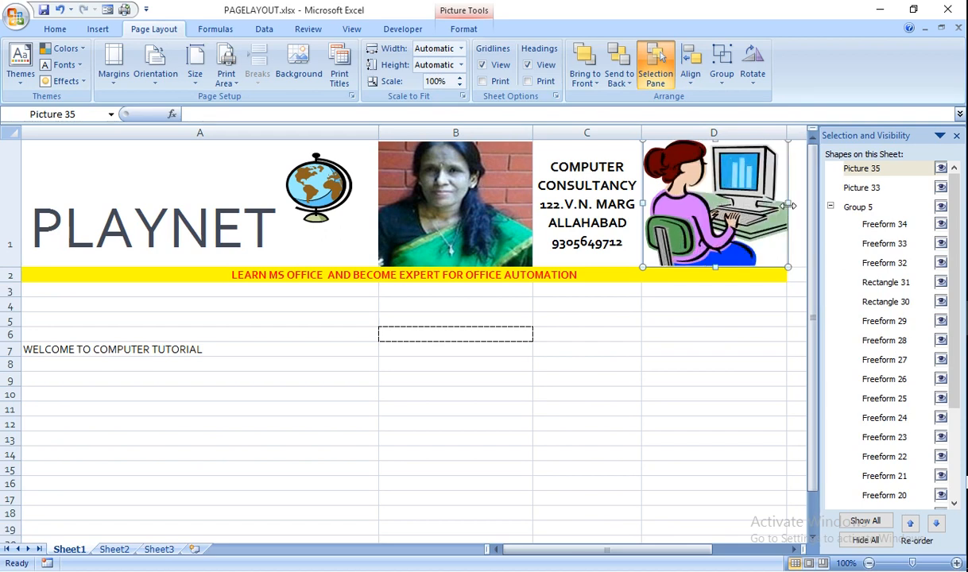
Close the Selection Pane and turn on Snap to Shape
left_click(658, 87)
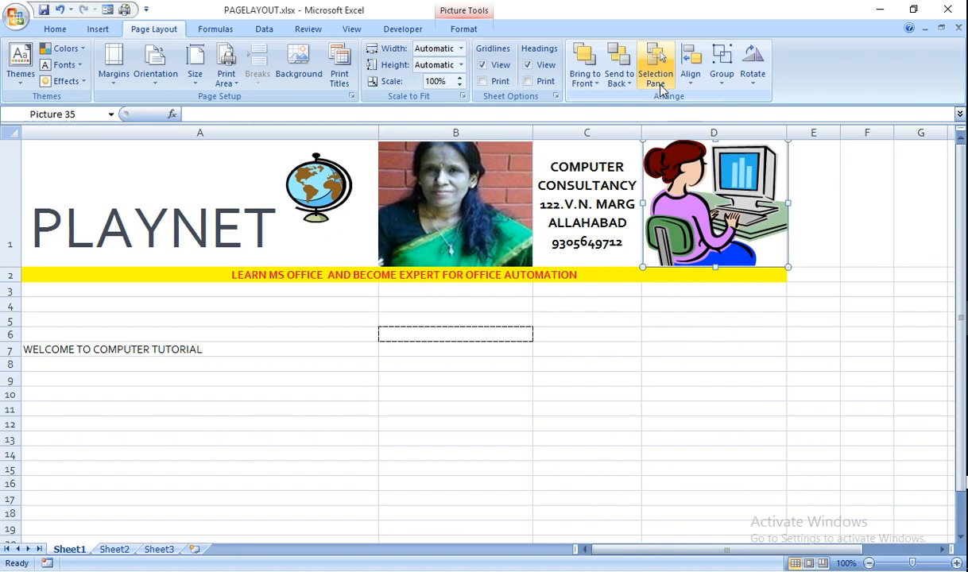
left_click(691, 78)
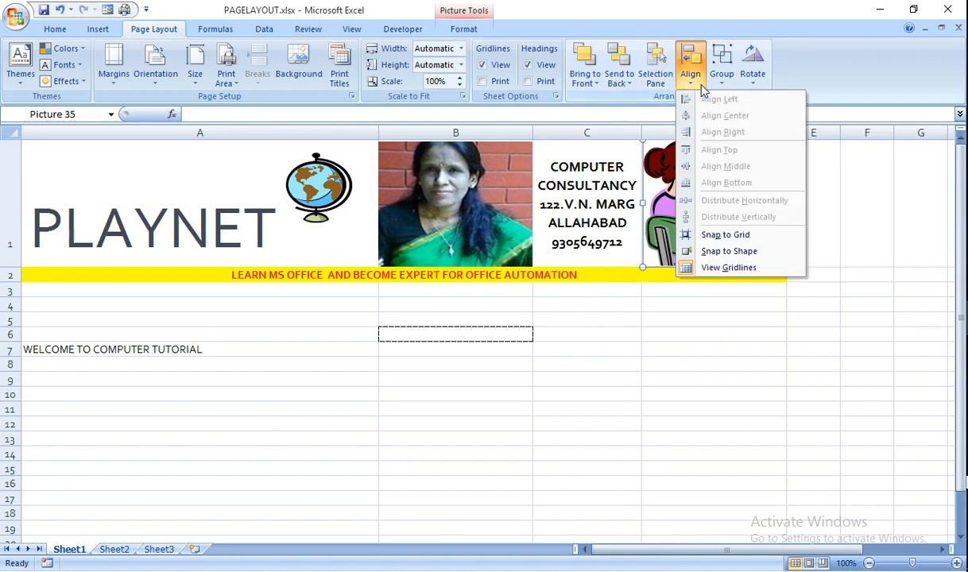
left_click(741, 252)
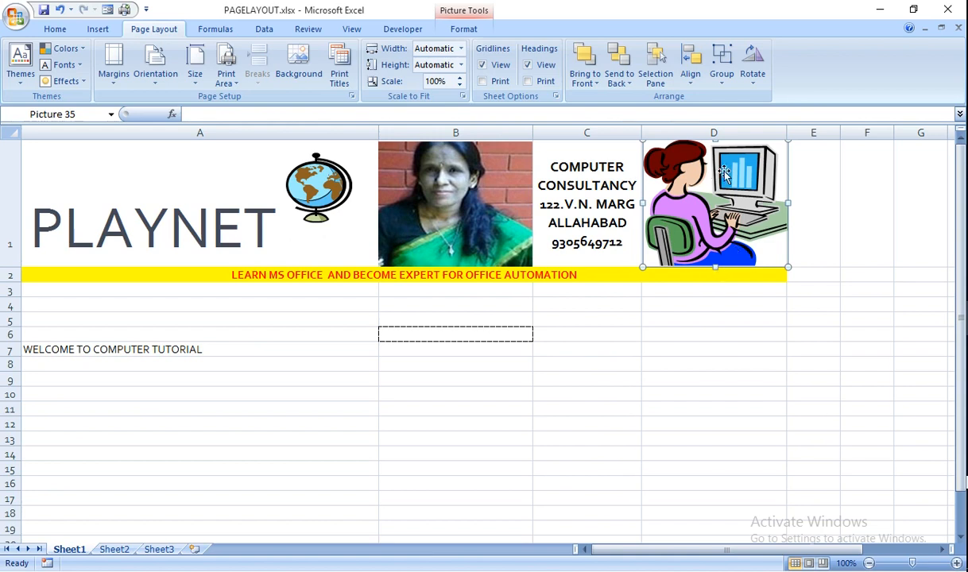
Draw an orange oval below the welcome text and open the Clip Art task pane
left_click(492, 392)
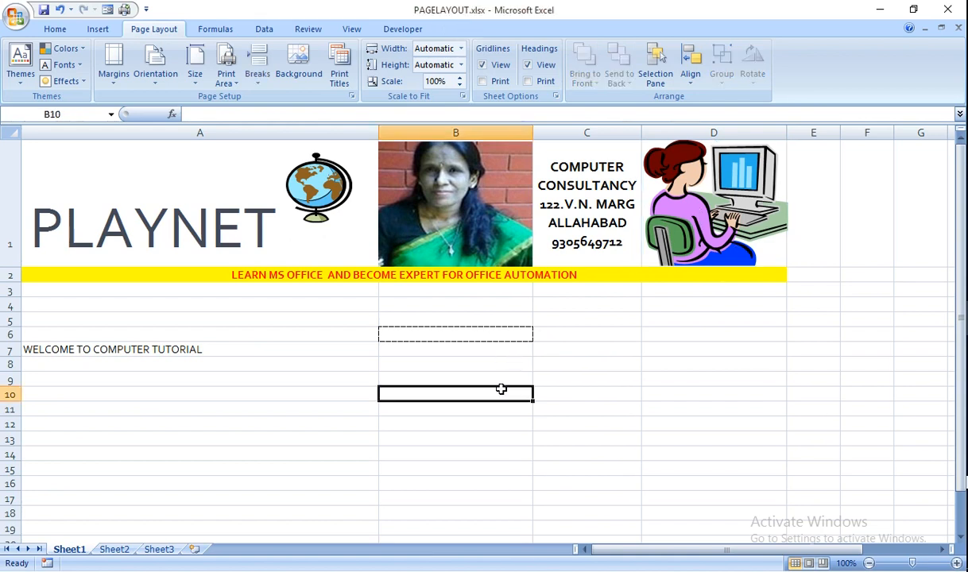
left_click(97, 29)
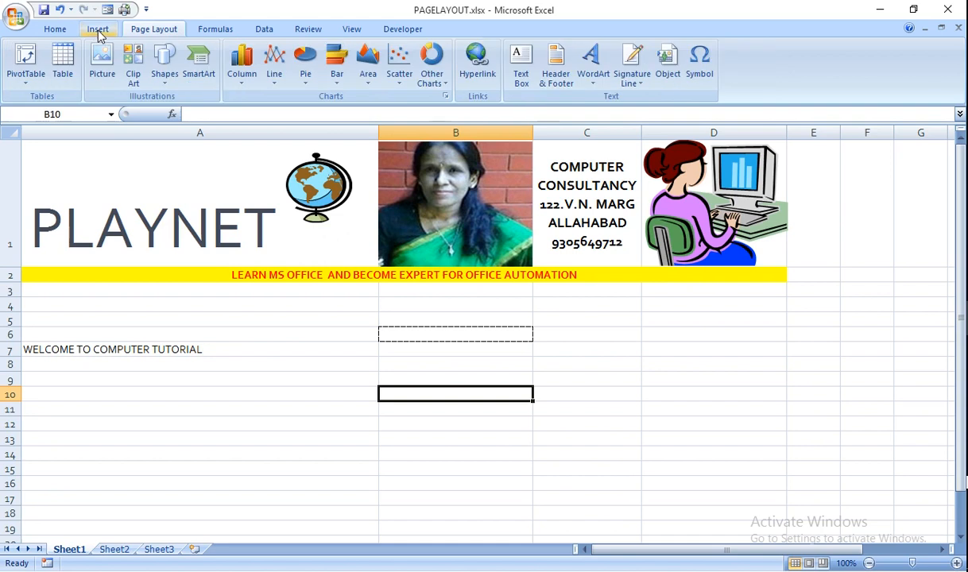
left_click(164, 68)
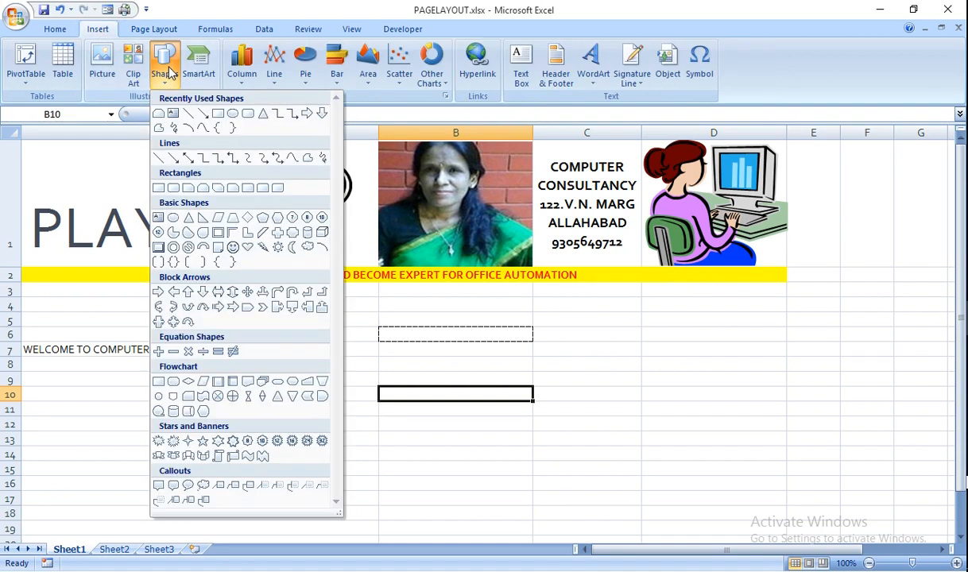
left_click(232, 116)
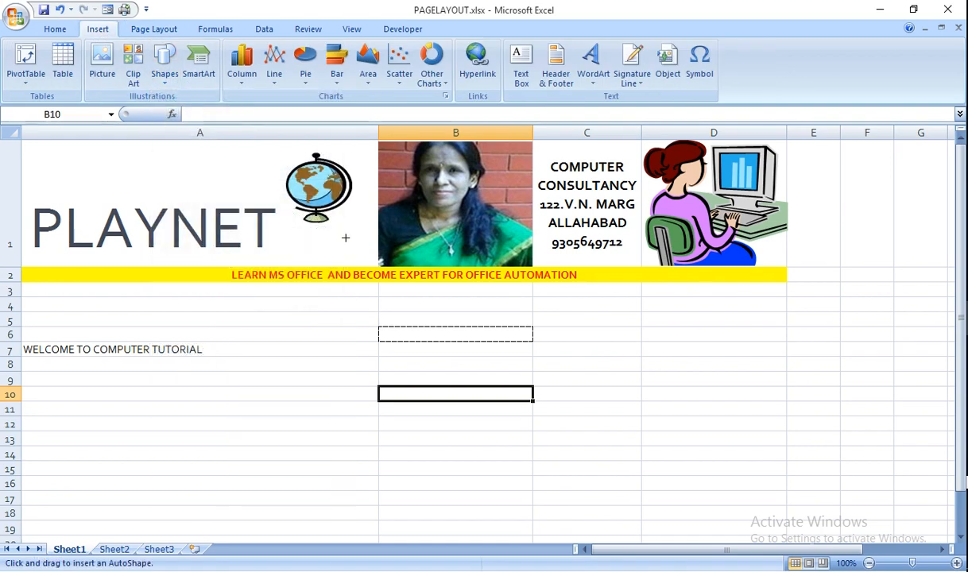
mouse_move(254, 340)
left_mouse_down()
mouse_move(335, 451)
mouse_move(378, 475)
left_mouse_up()
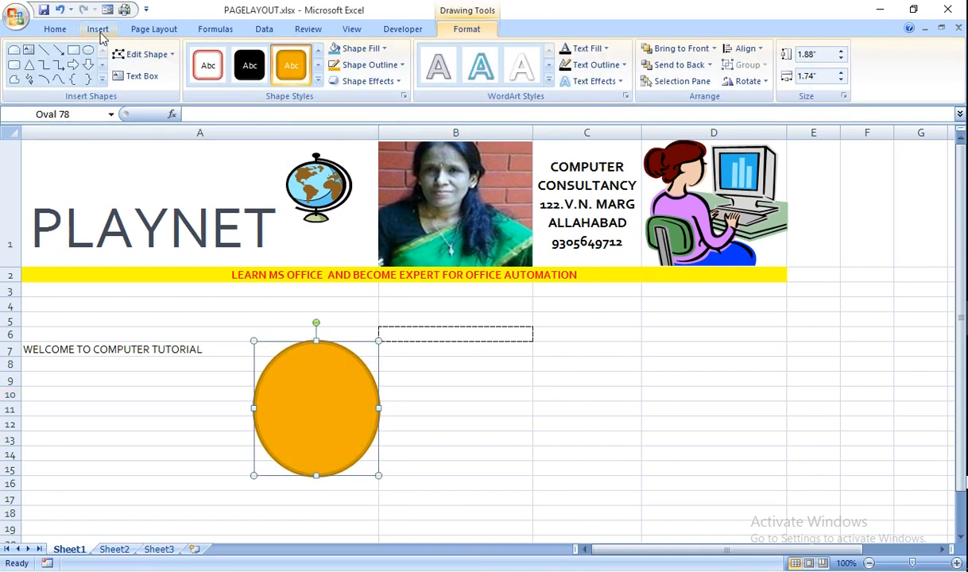
left_click(98, 30)
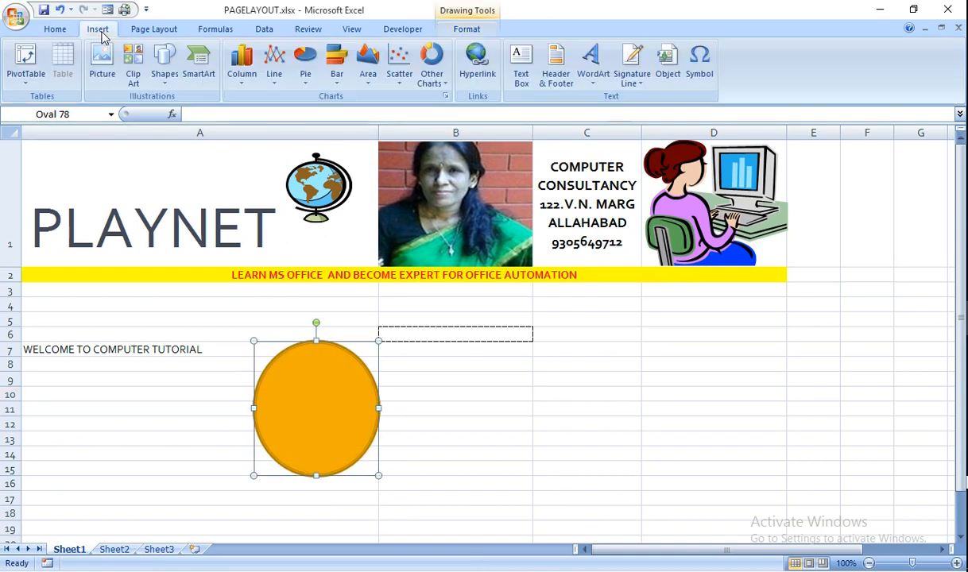
left_click(142, 70)
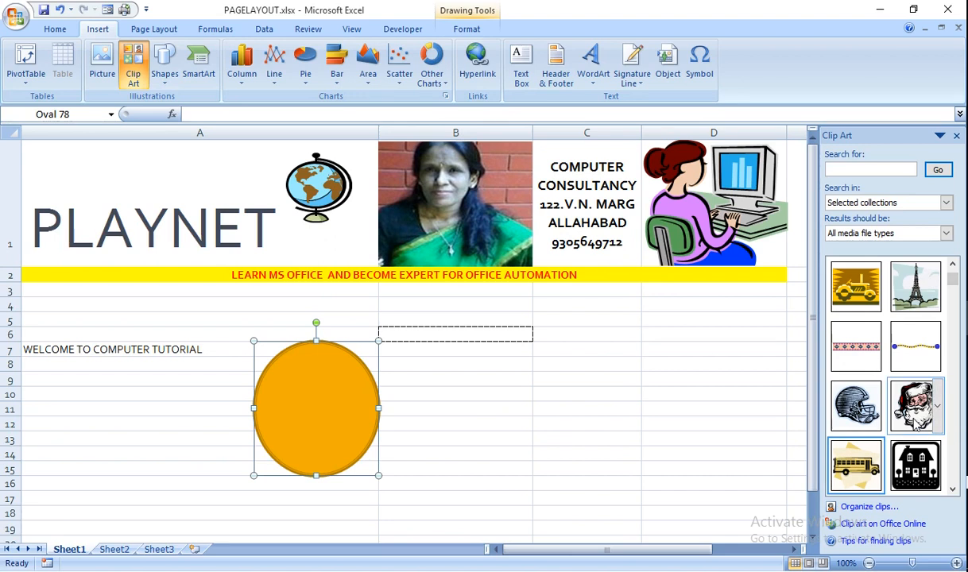
Insert the Santa clip art, moving and shrinking it onto the orange oval
left_click(916, 405)
left_click_drag(488, 457, 374, 402)
left_click_drag(389, 330, 359, 364)
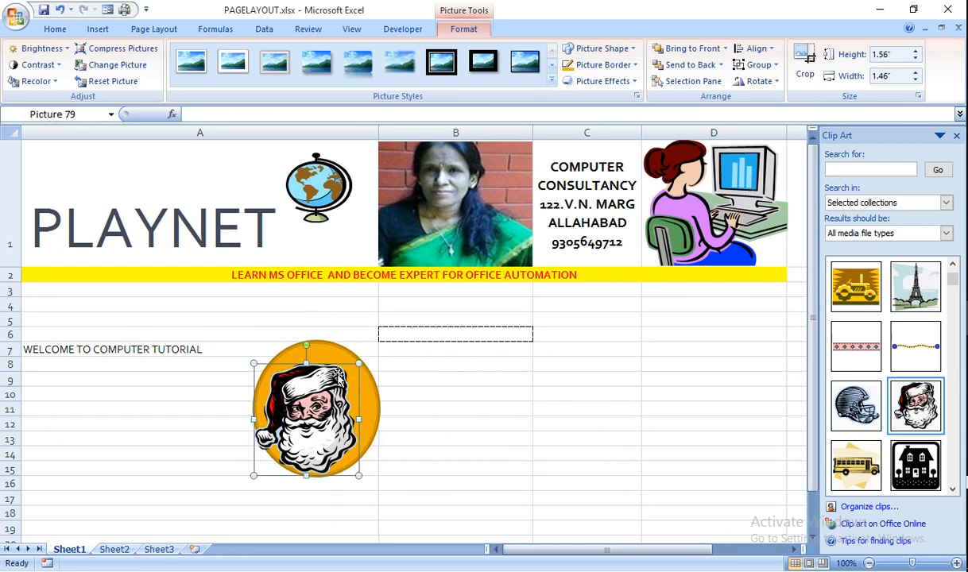
left_click(333, 353, "shift")
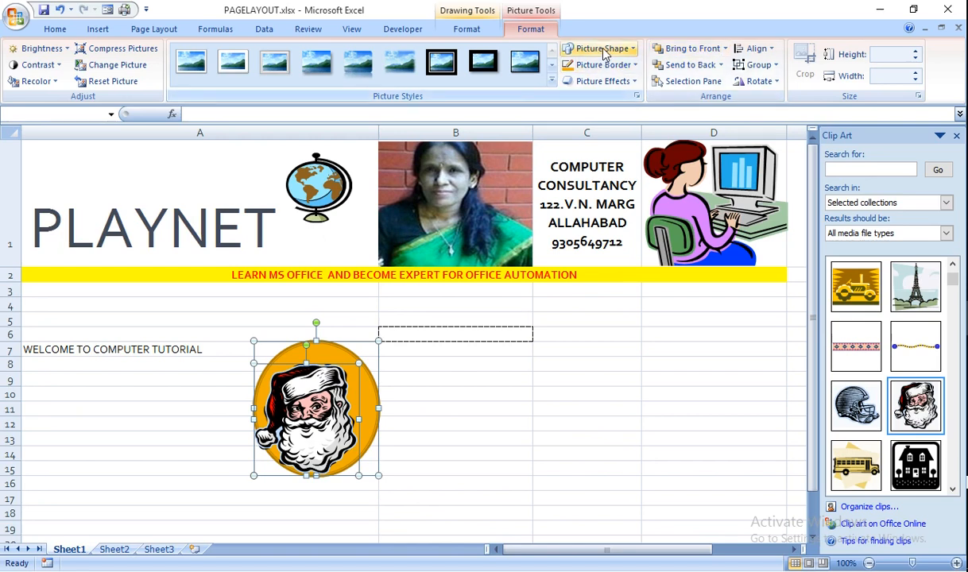
Give the Santa picture an Oval picture shape and a black picture border
left_click(634, 50)
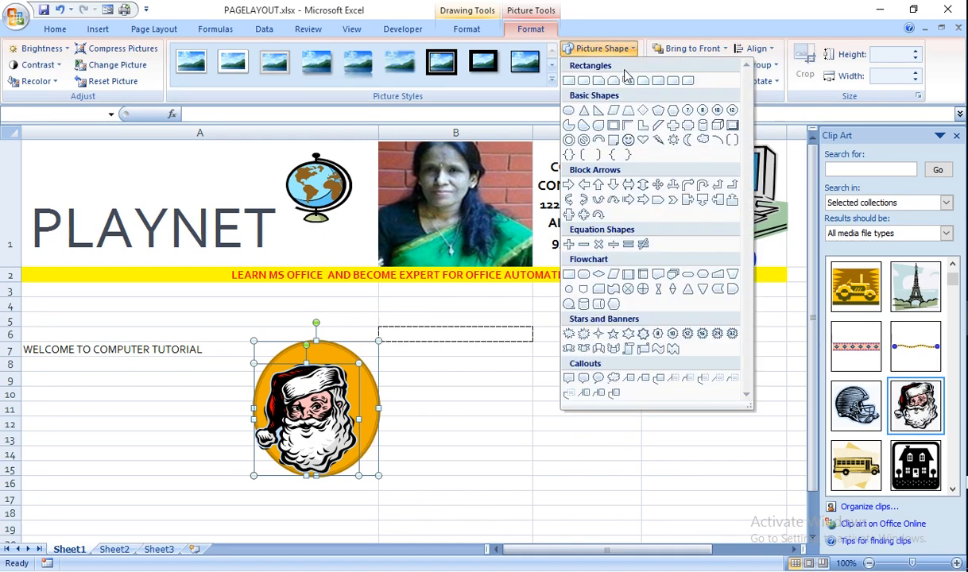
left_click(568, 112)
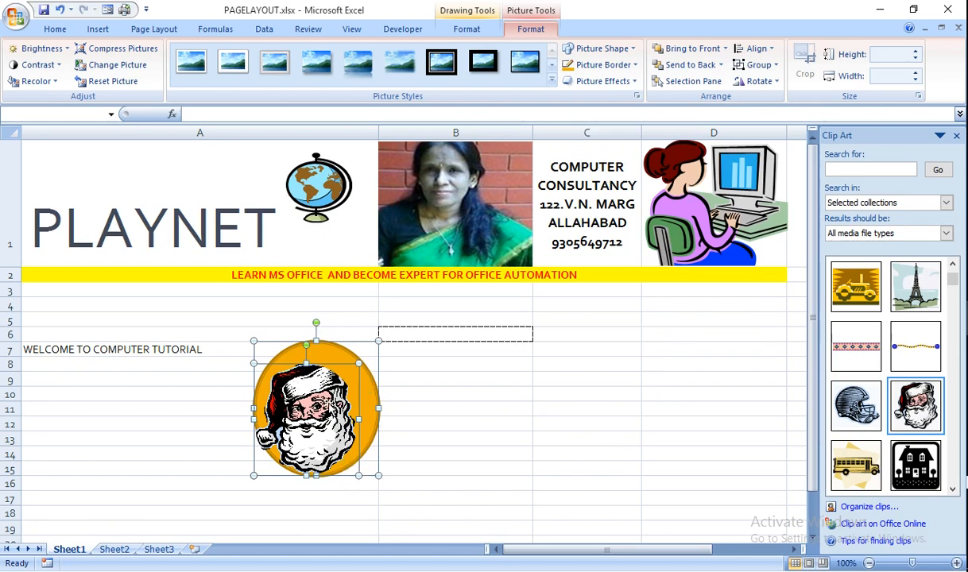
left_click(605, 67)
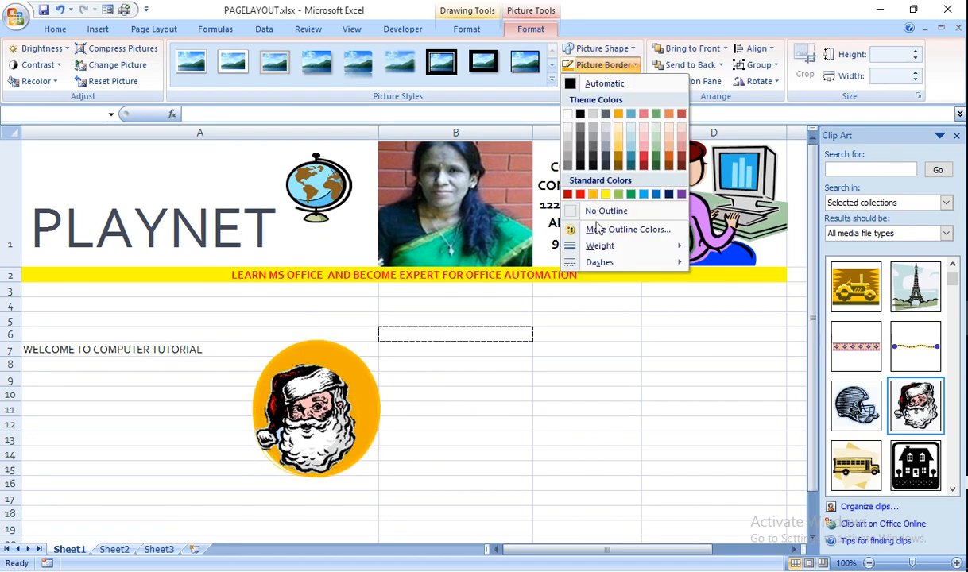
mouse_move(585, 270)
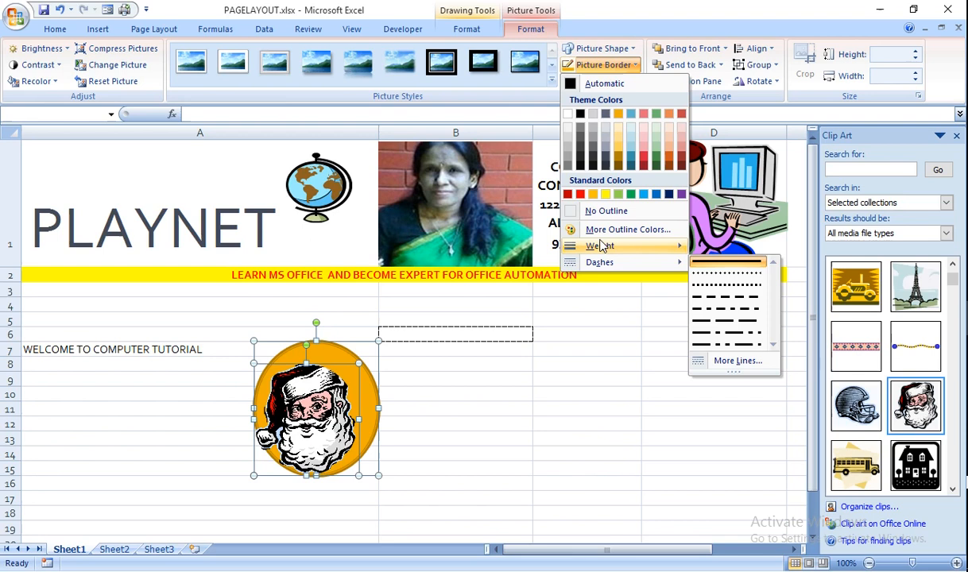
left_click(581, 115)
left_click(489, 481)
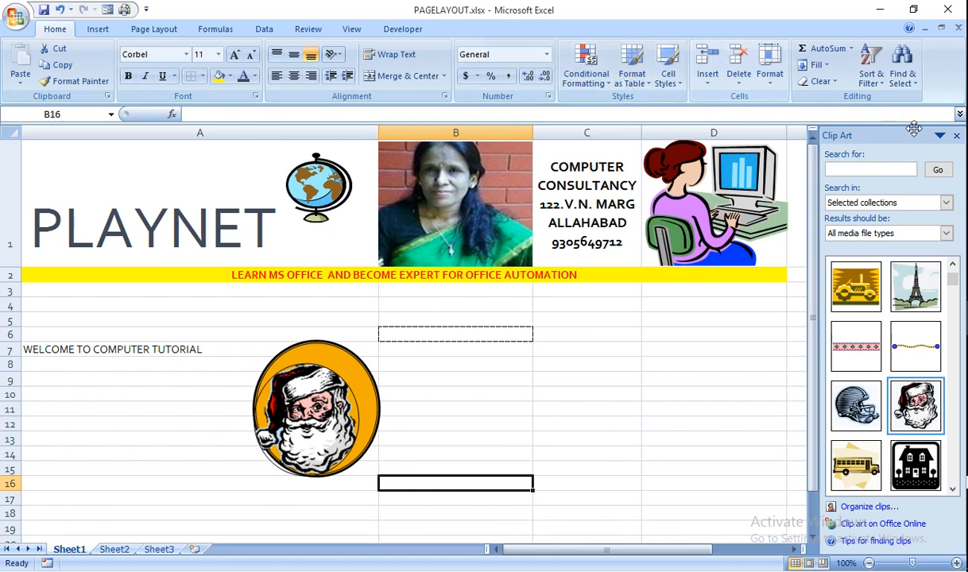
Switch the ribbon to the Page Layout tab to show the page setup options
left_click(155, 30)
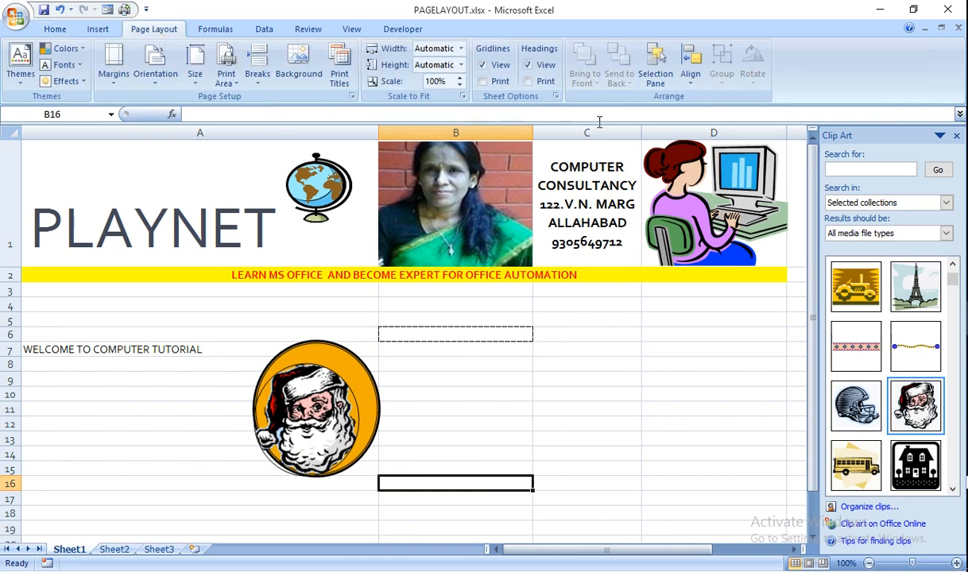